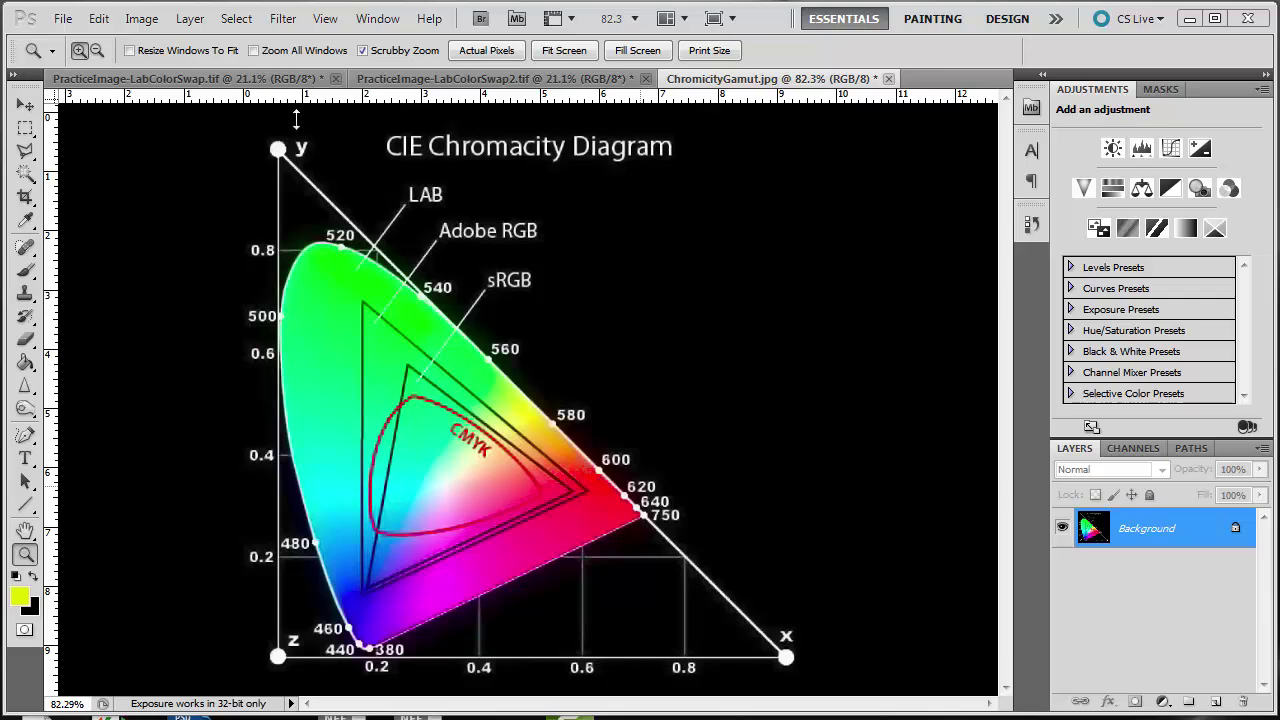
Convert PracticeImage-LabColorSwap.tif to Lab Color mode
click(178, 80)
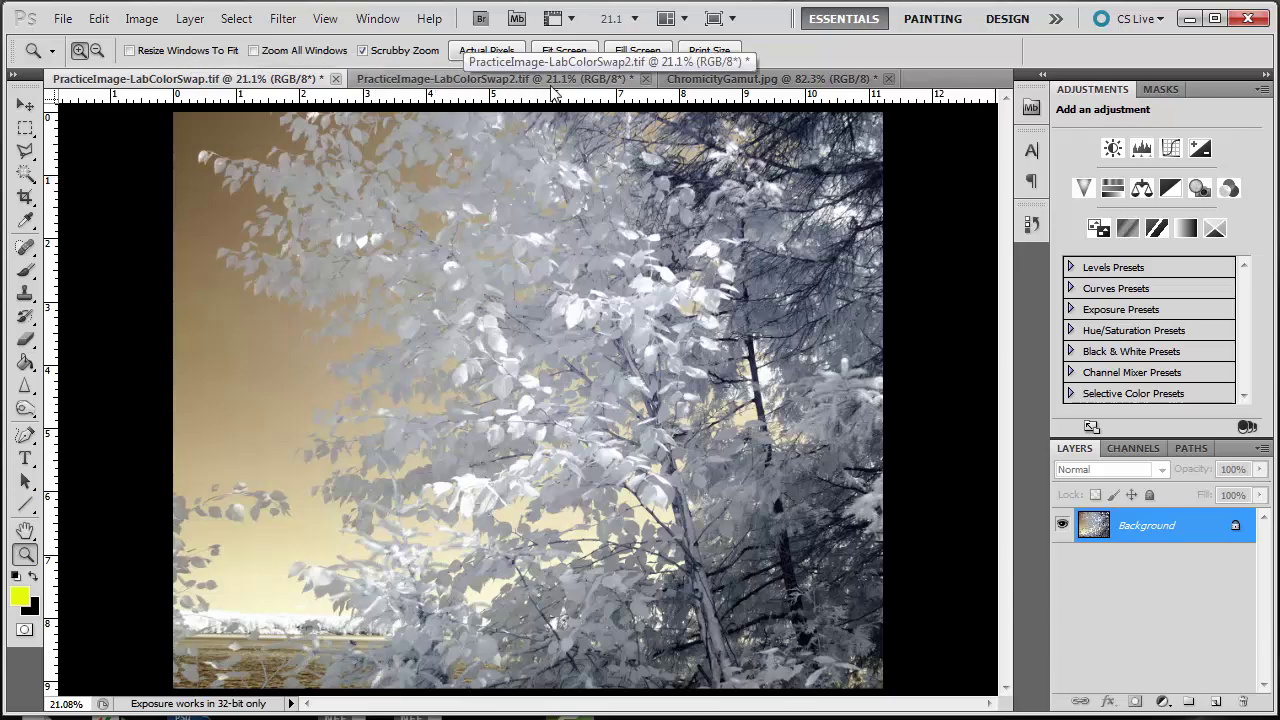
click(488, 50)
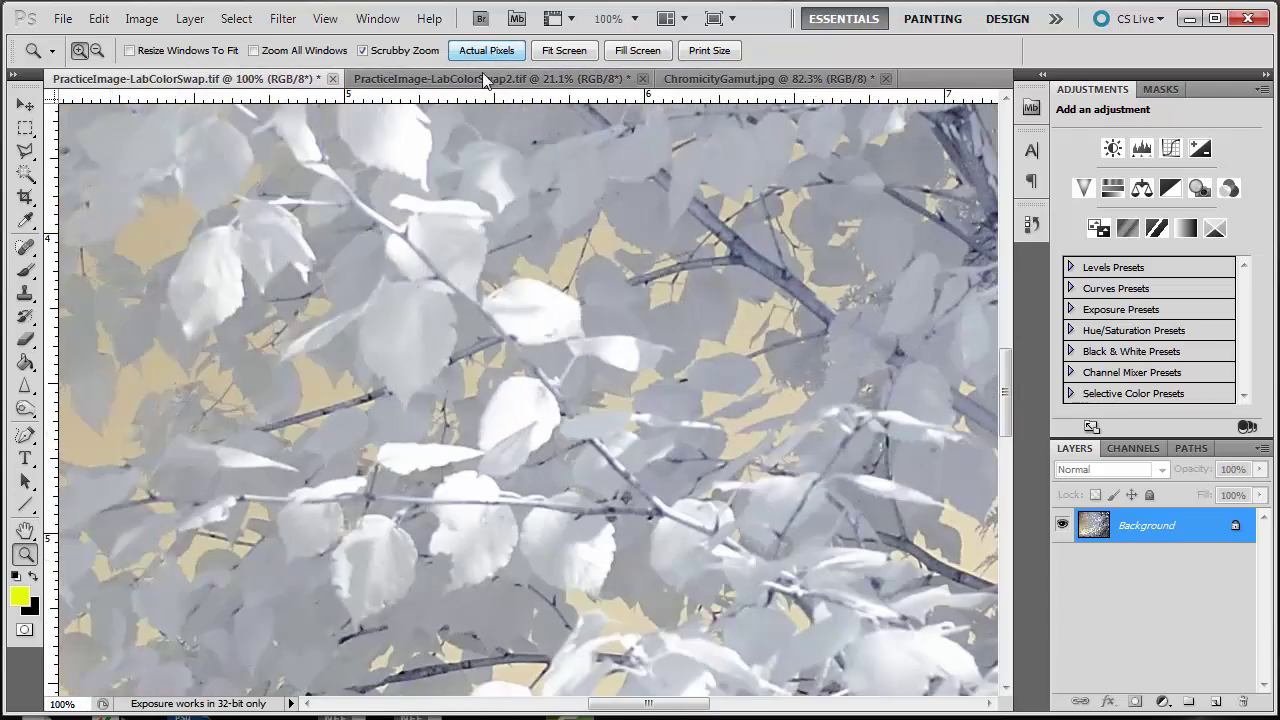
click(568, 51)
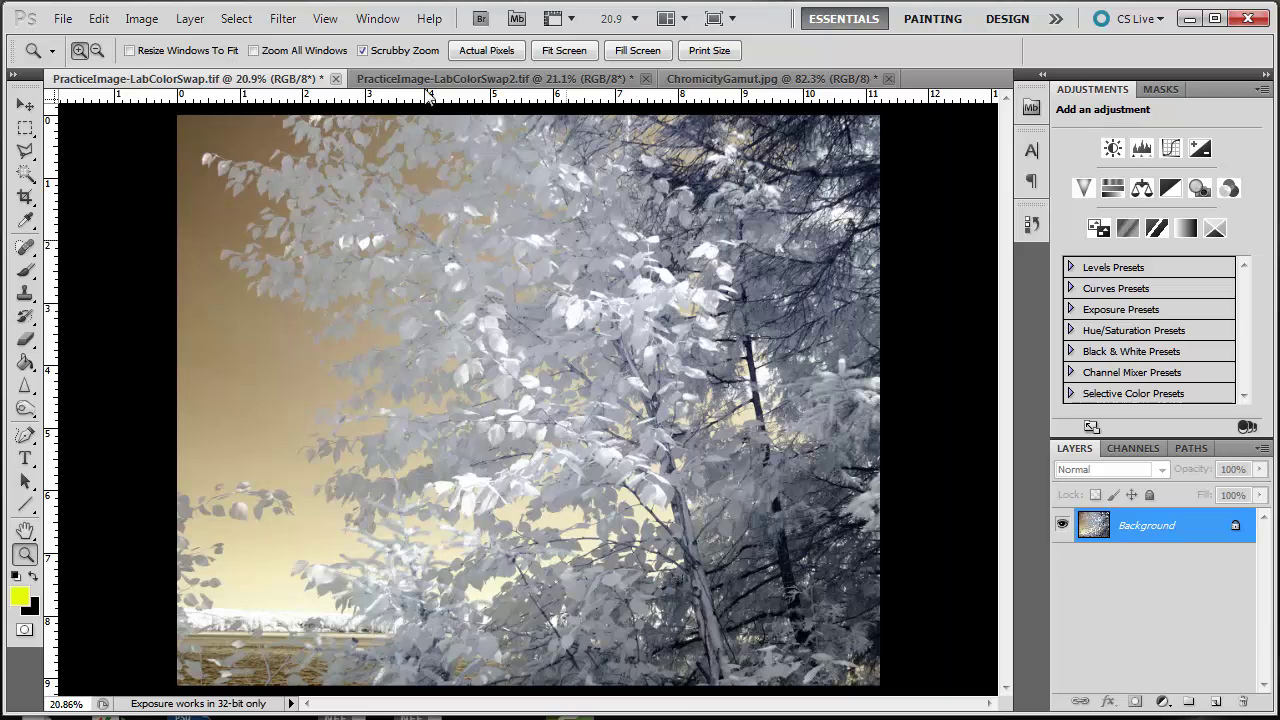
click(157, 24)
mouse_move(160, 45)
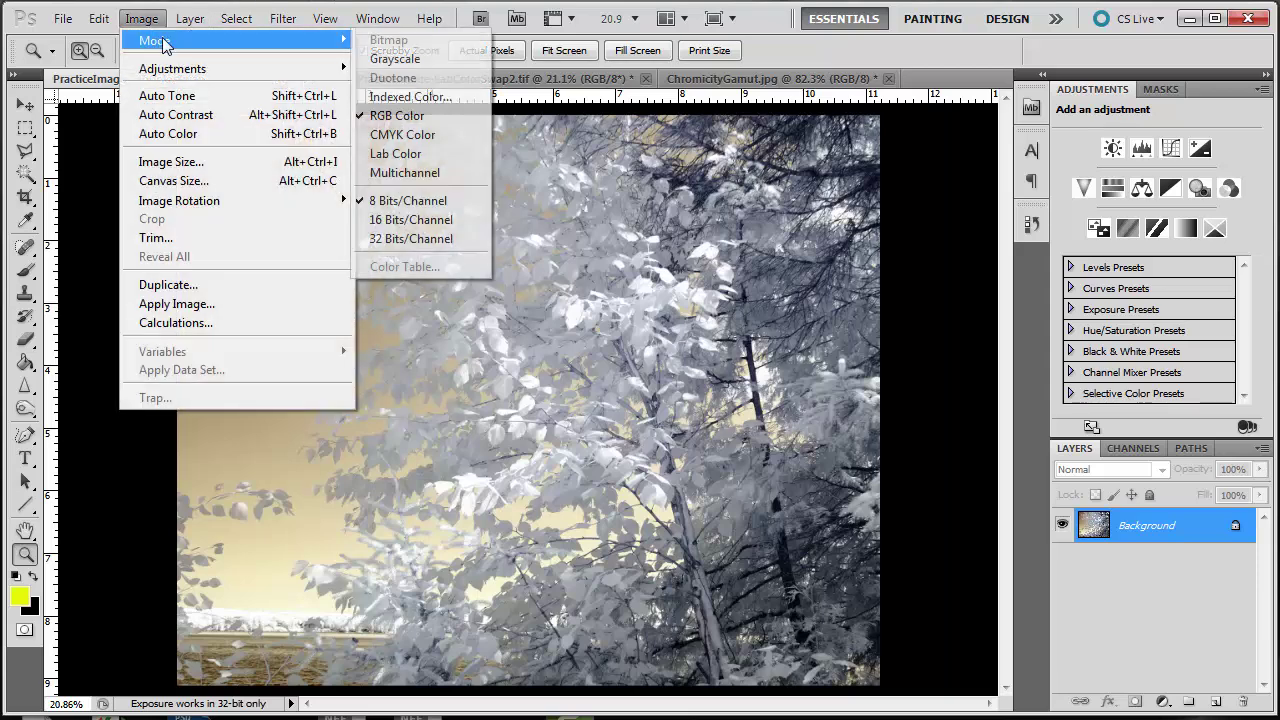
click(417, 152)
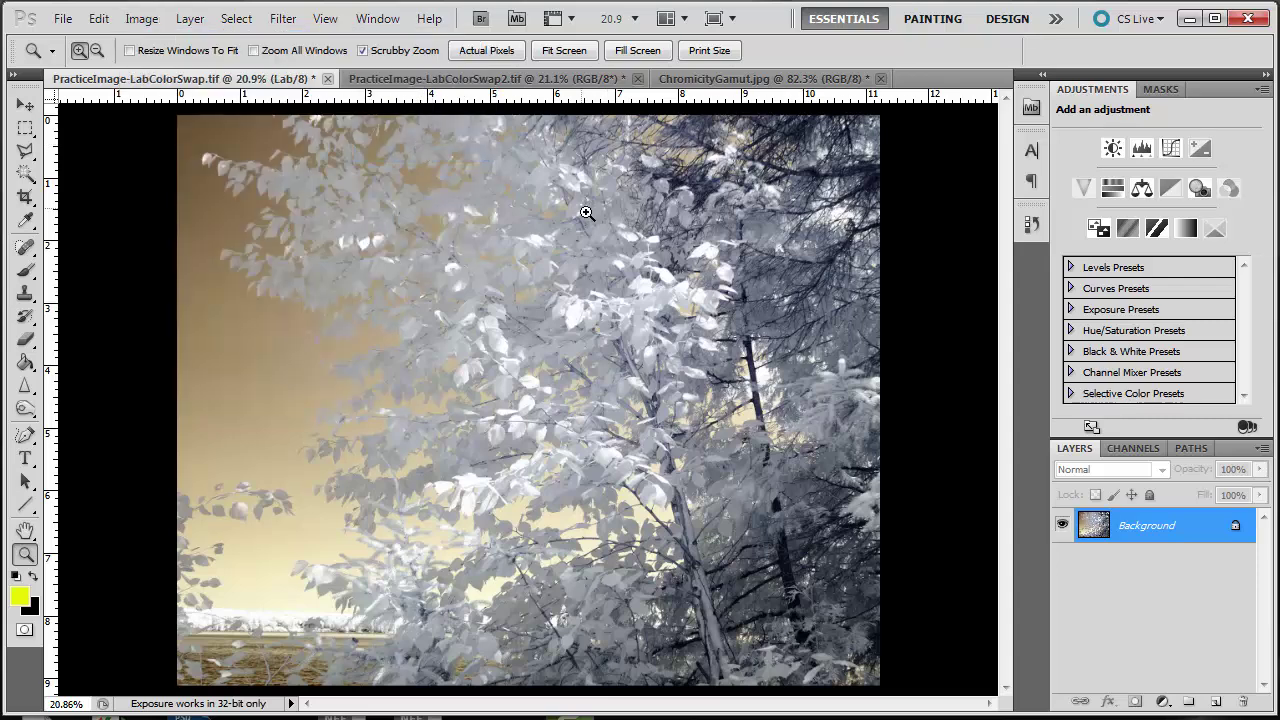
Invert only the a channel of the image while keeping all channels visible
click(1130, 447)
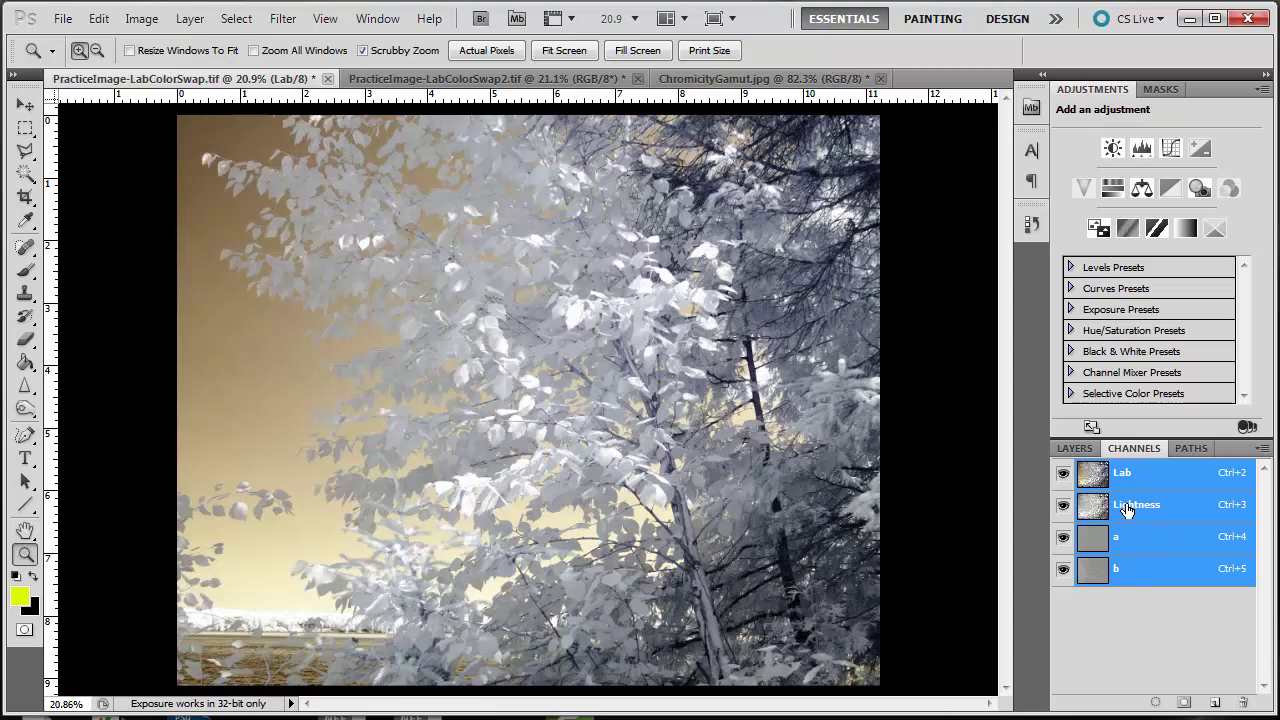
click(1133, 545)
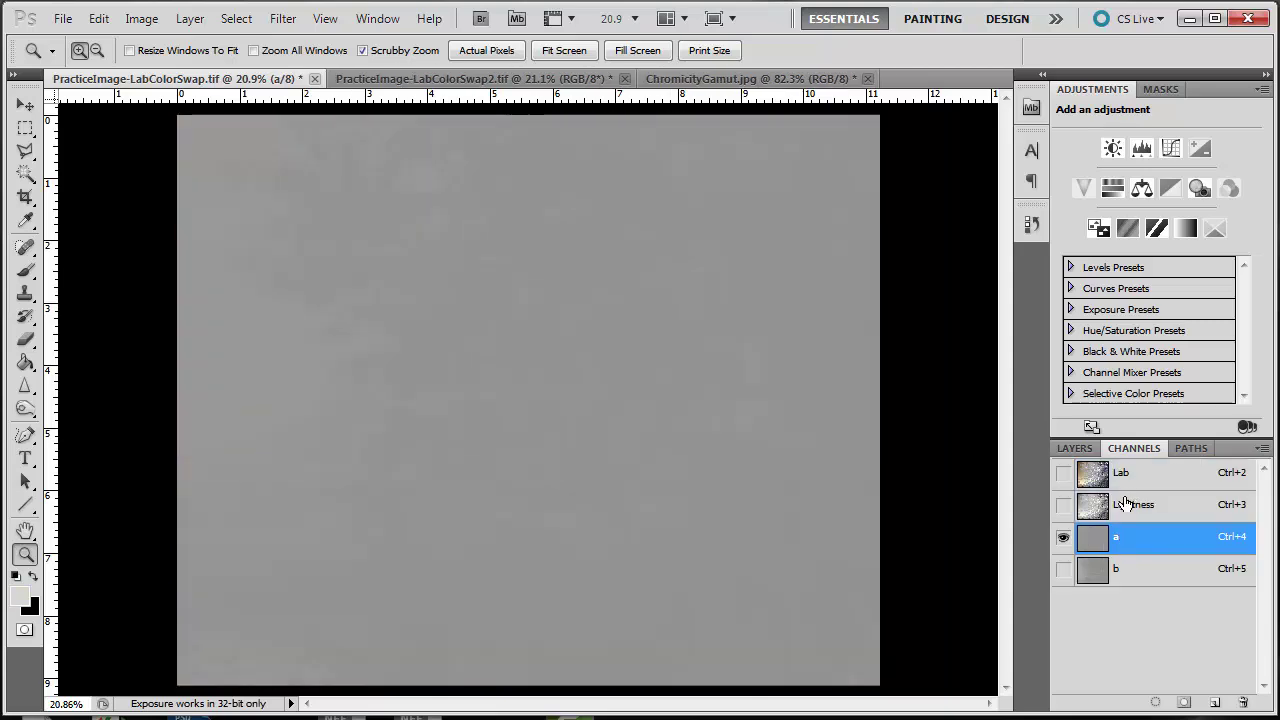
click(1064, 476)
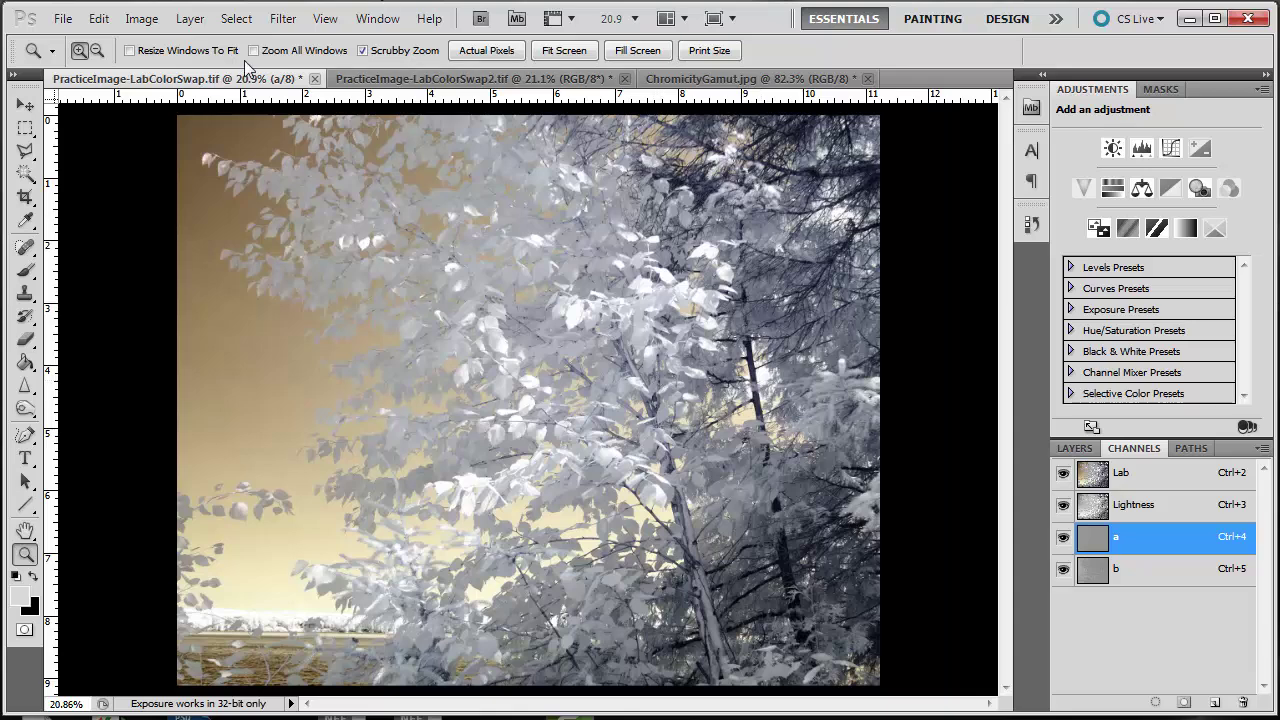
click(147, 24)
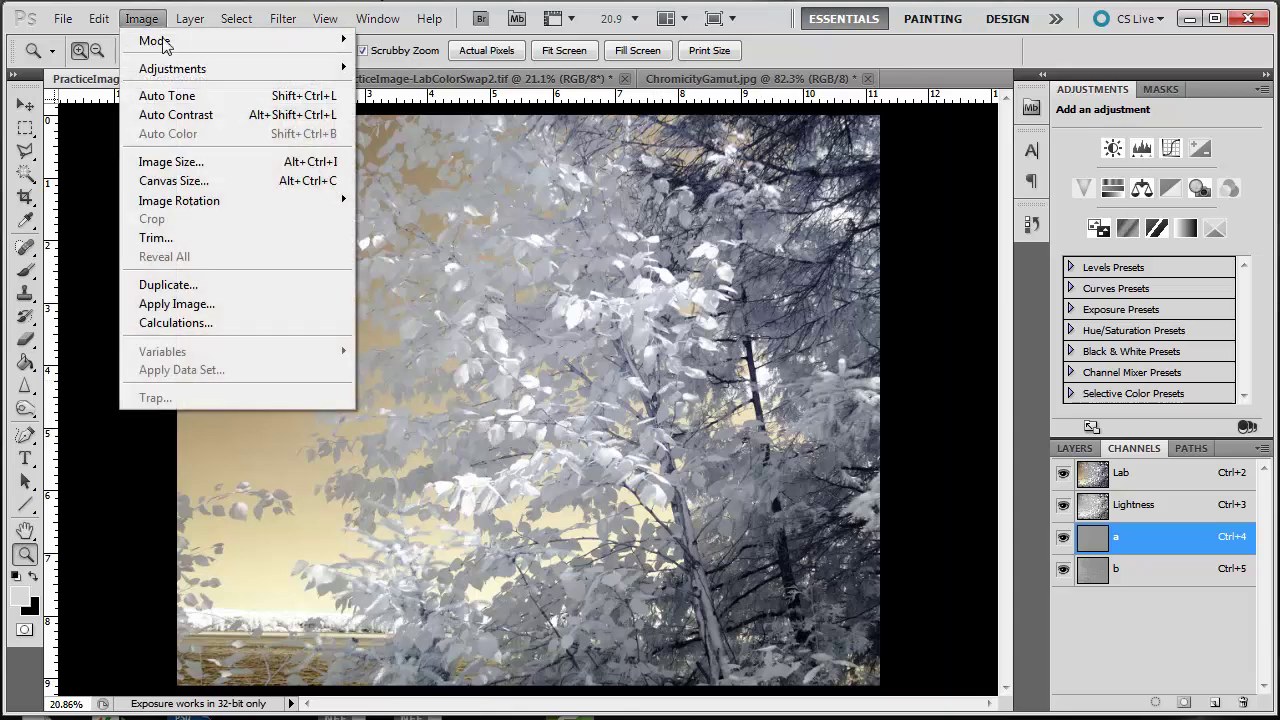
mouse_move(200, 68)
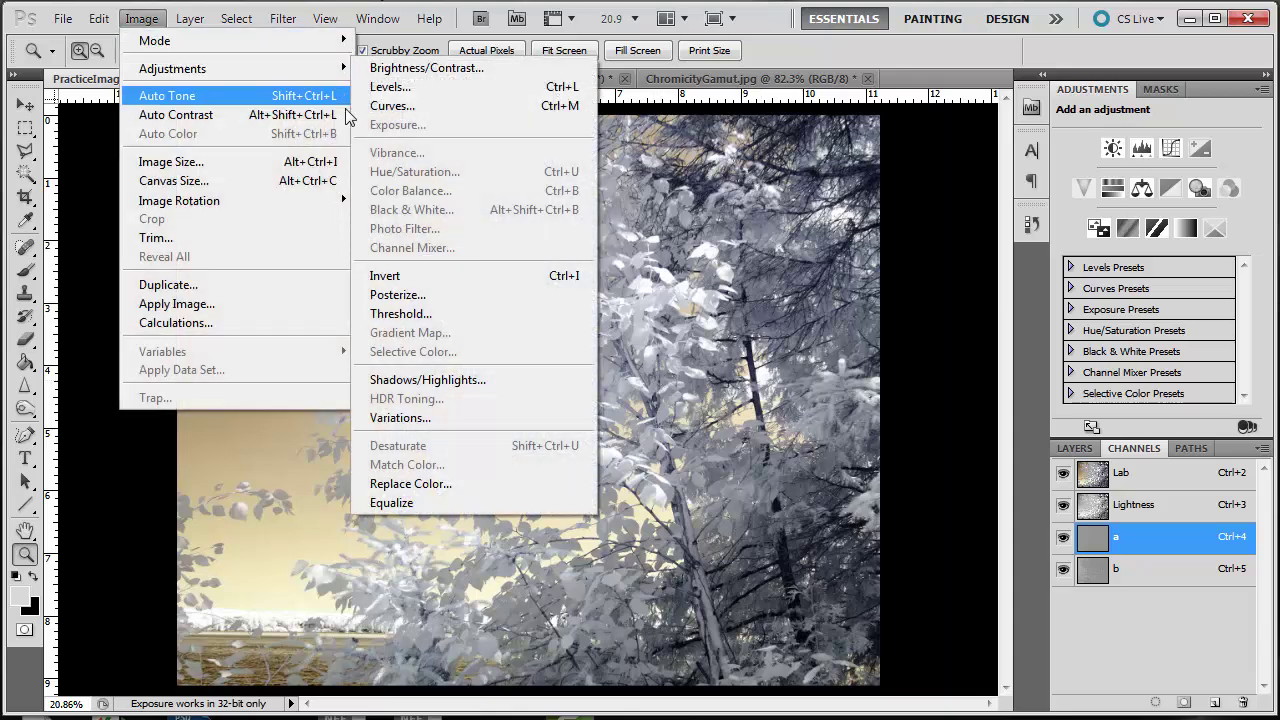
click(479, 274)
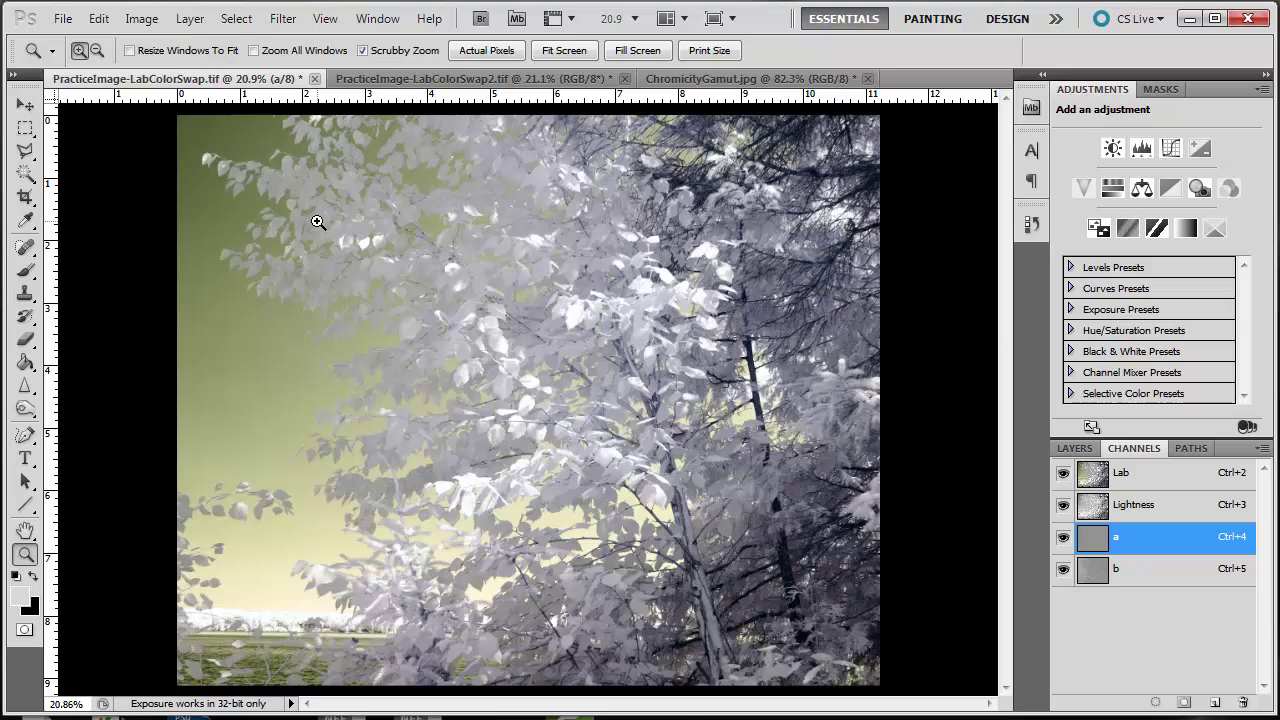
Invert the b channel, then reselect the composite Lab channel and return to the layer list
click(1149, 578)
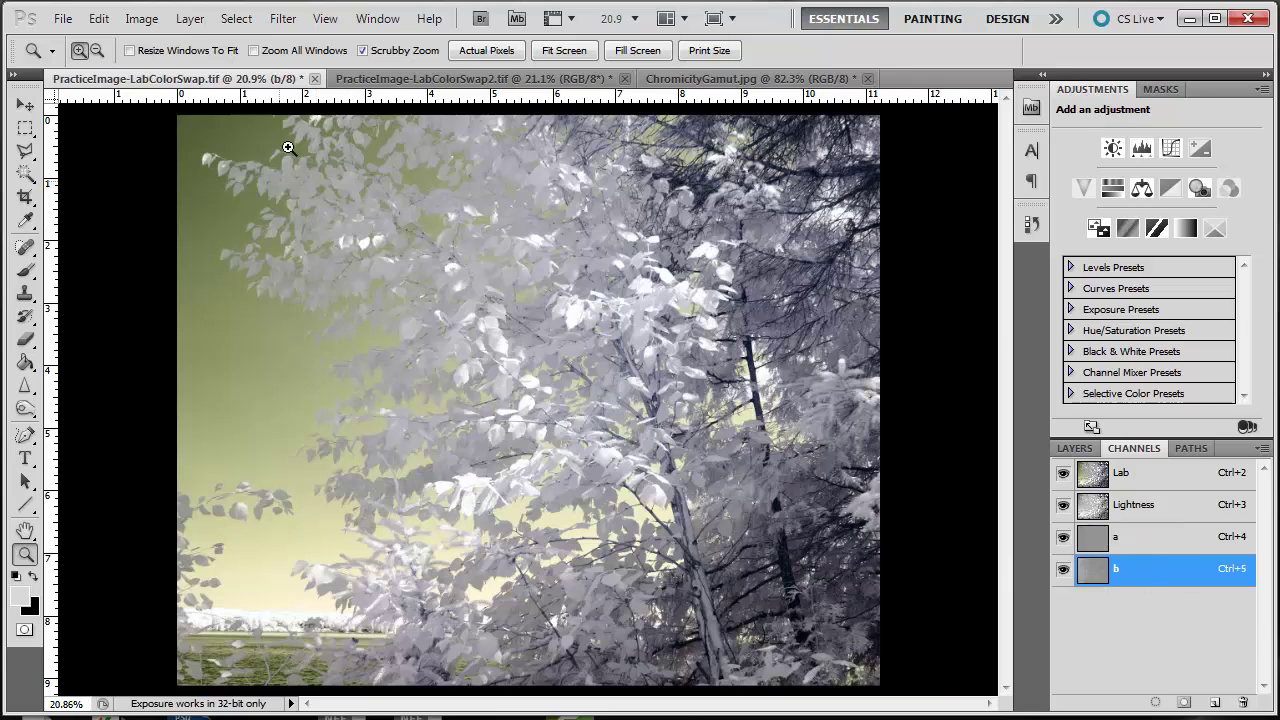
click(133, 20)
mouse_move(200, 68)
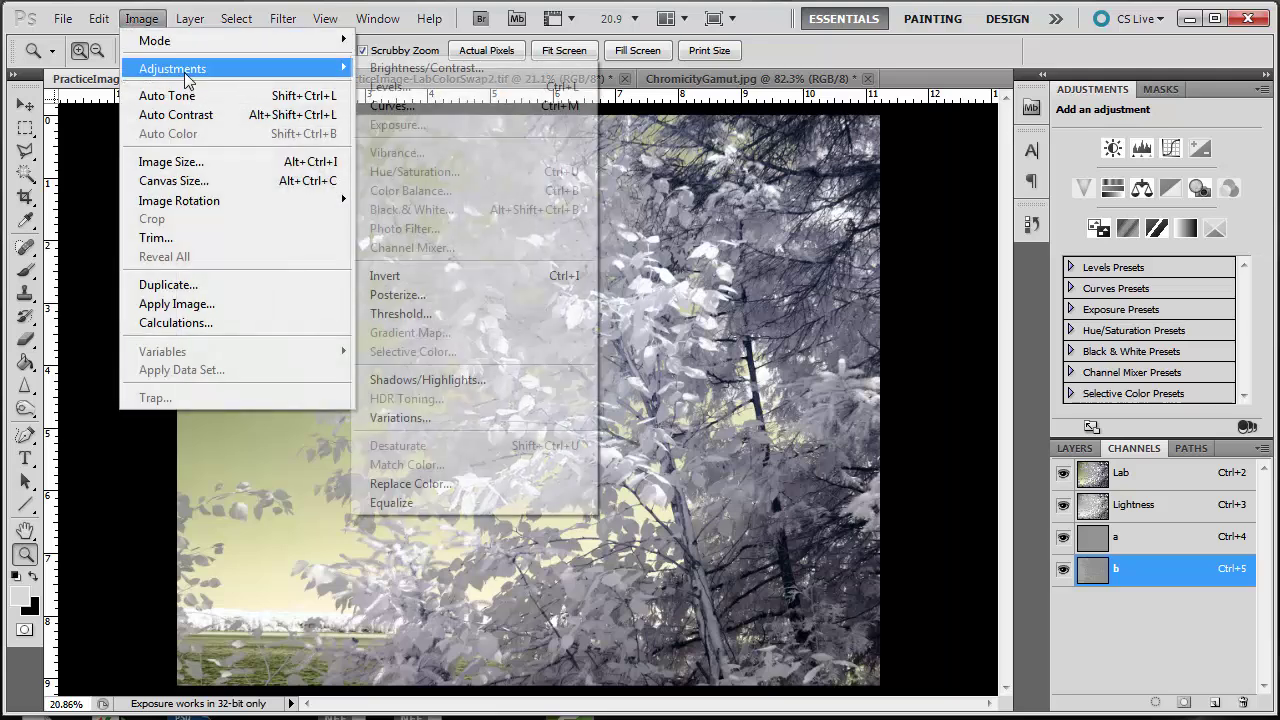
click(453, 275)
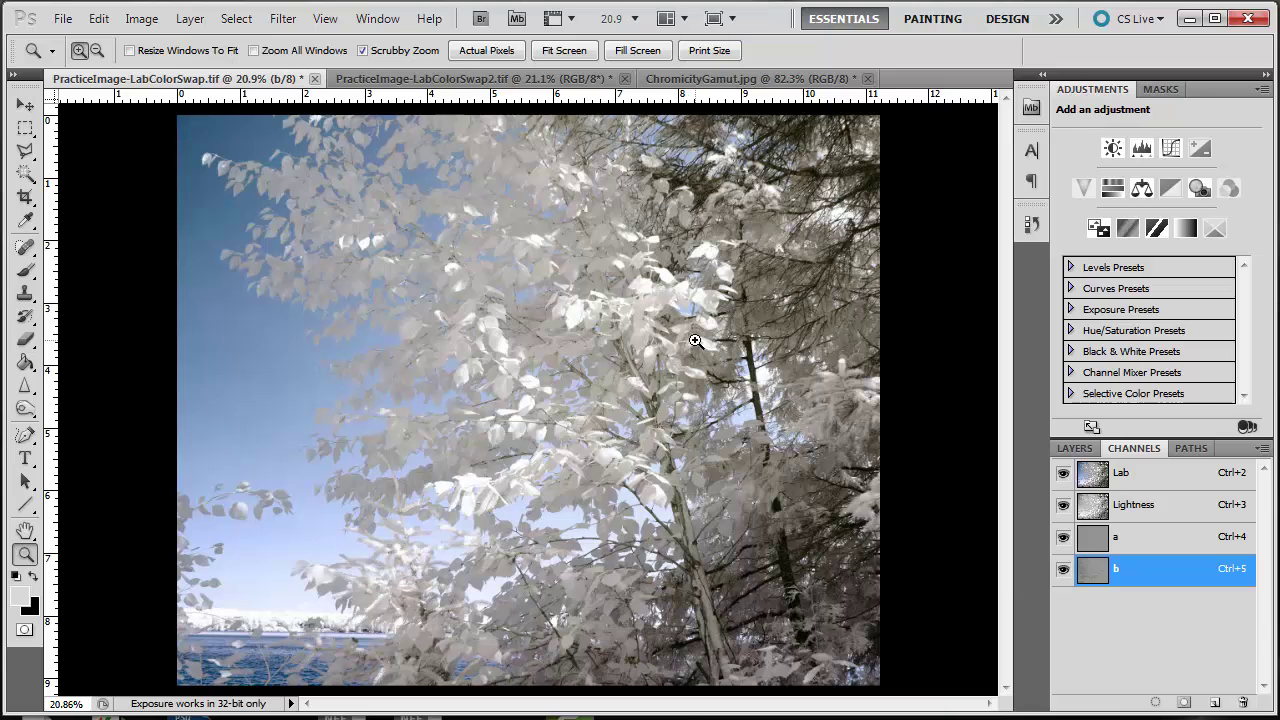
click(1095, 478)
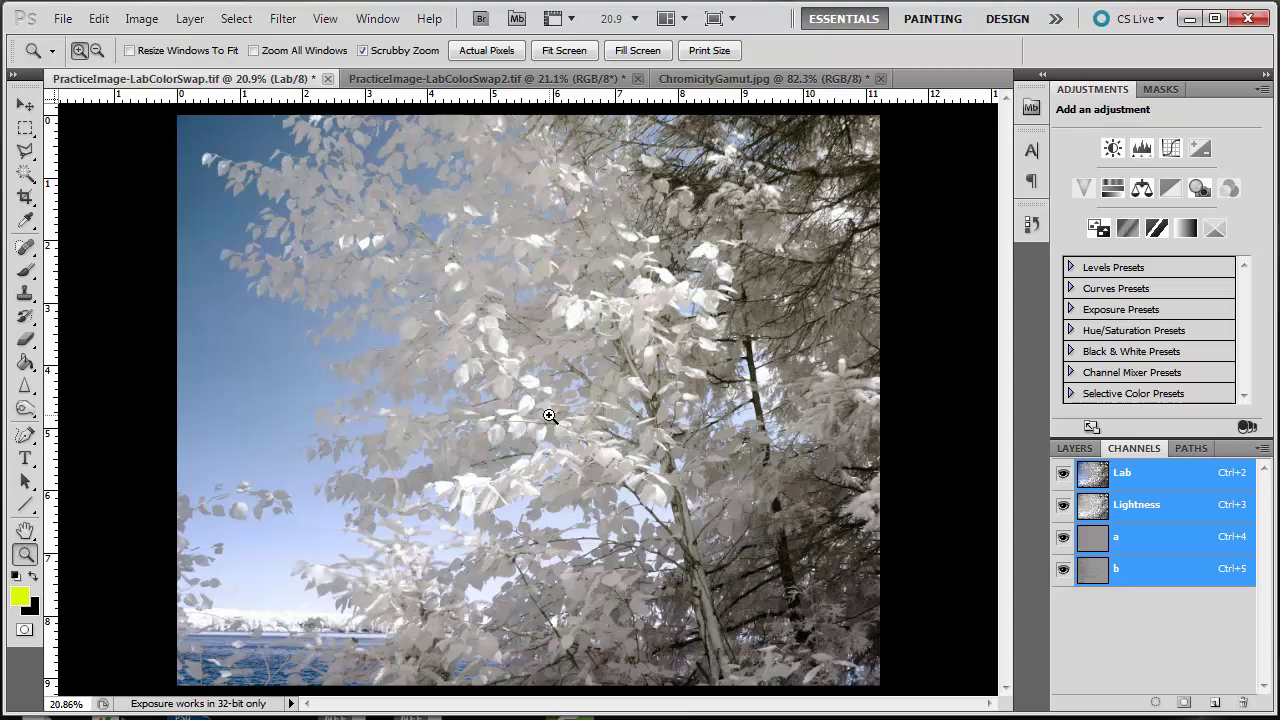
click(1078, 449)
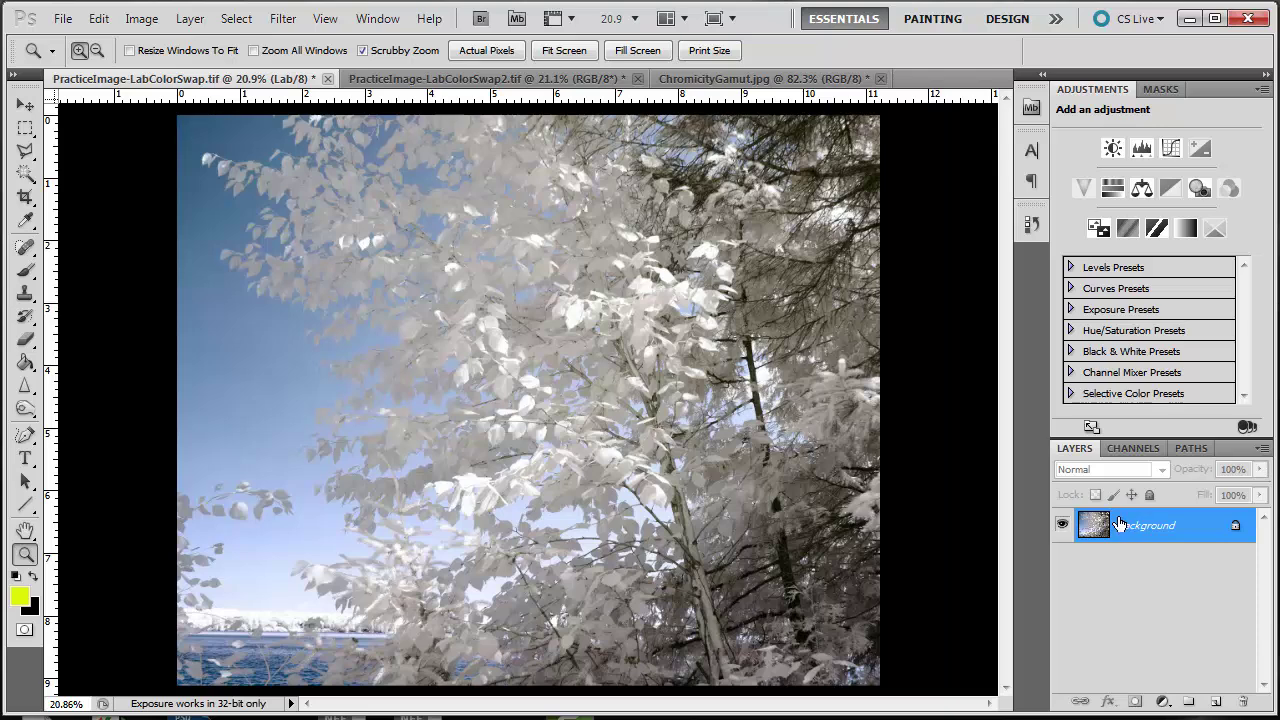
Fit PracticeImage-LabColorSwap2.tif to the screen and convert it to Lab Color mode
click(405, 80)
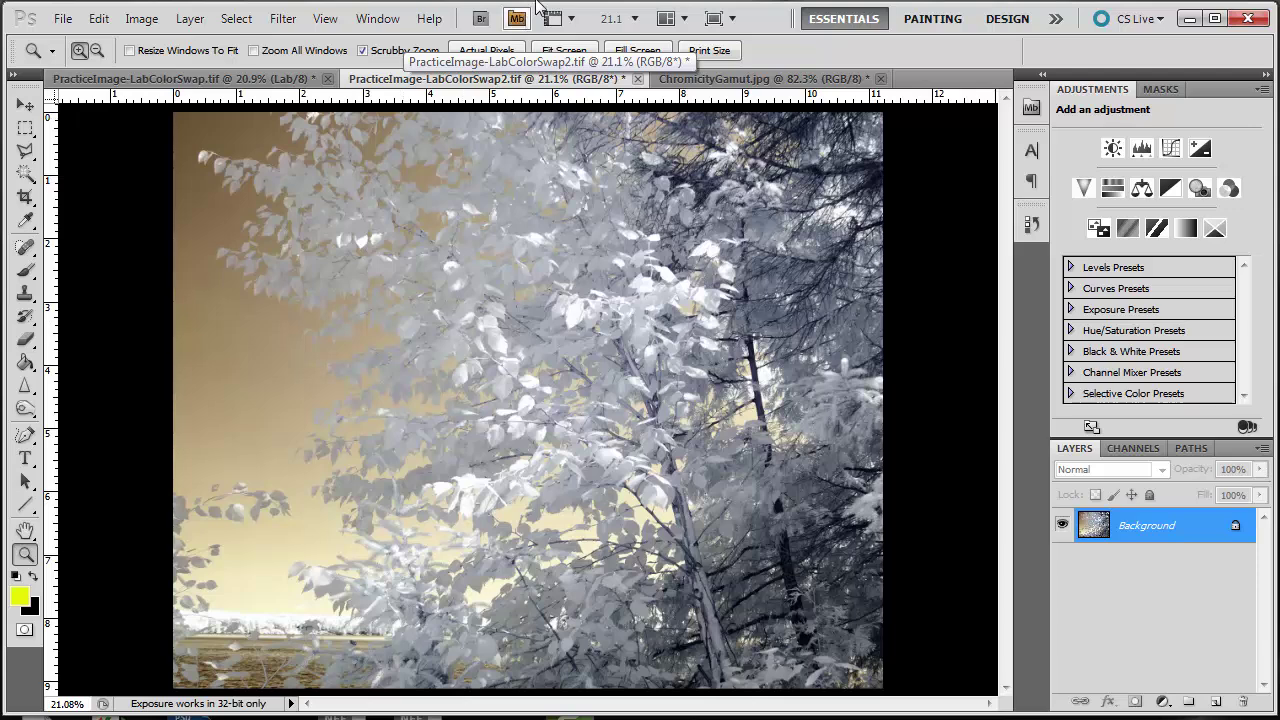
click(564, 51)
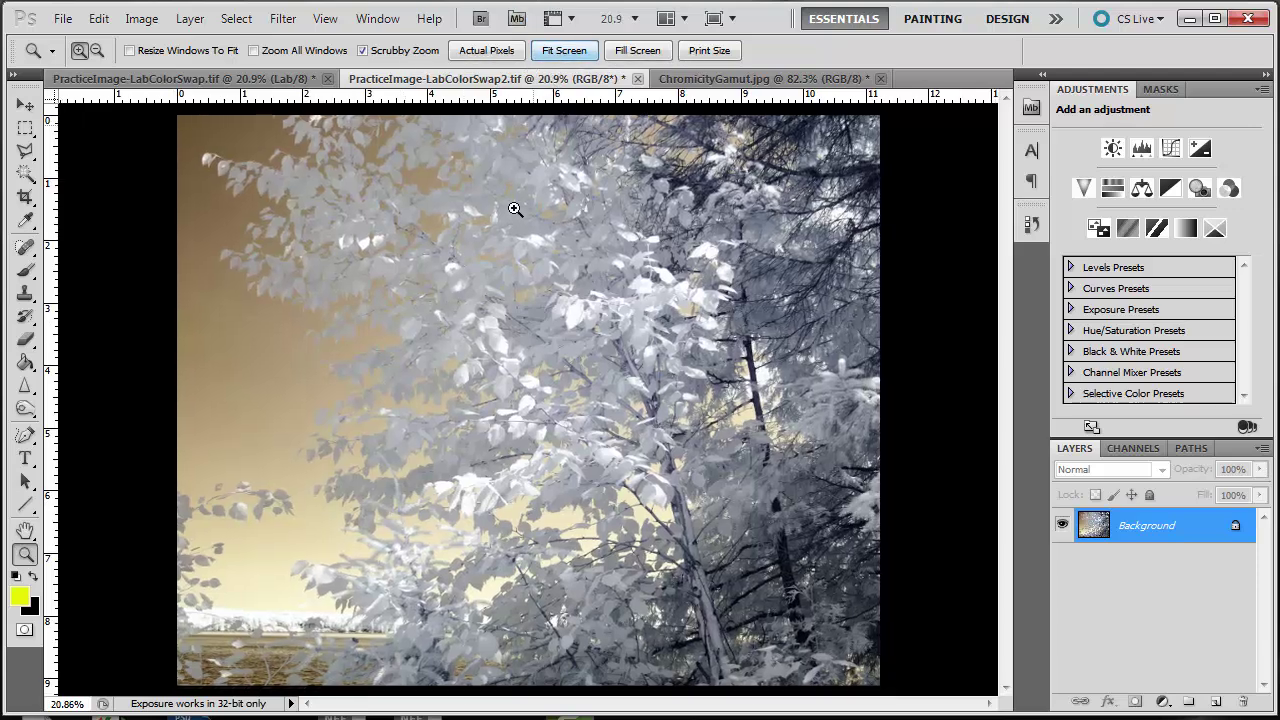
click(142, 20)
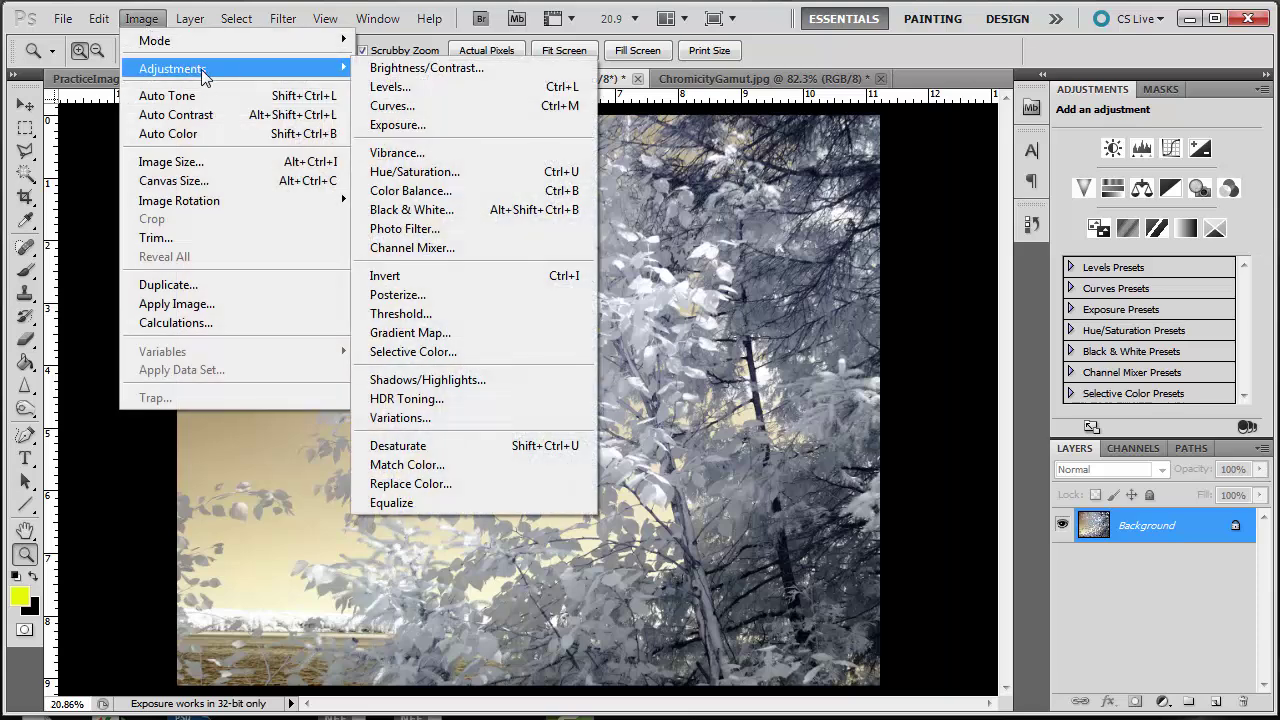
mouse_move(172, 45)
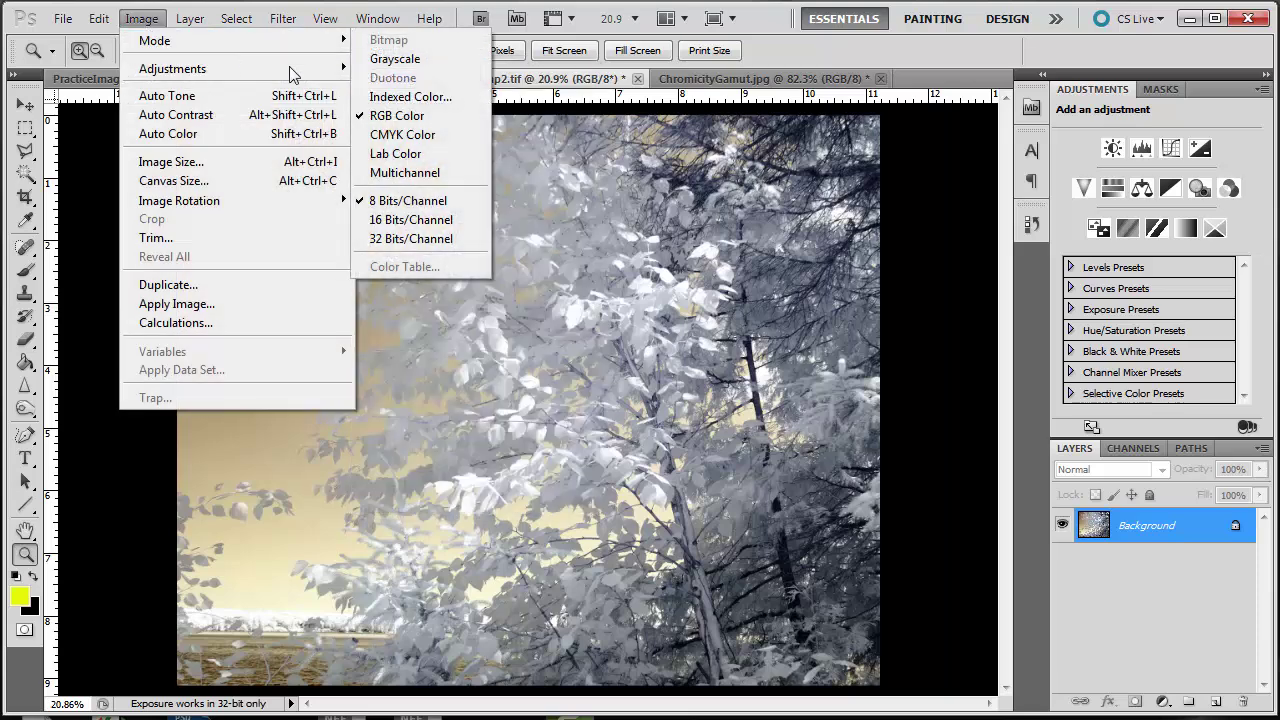
click(420, 150)
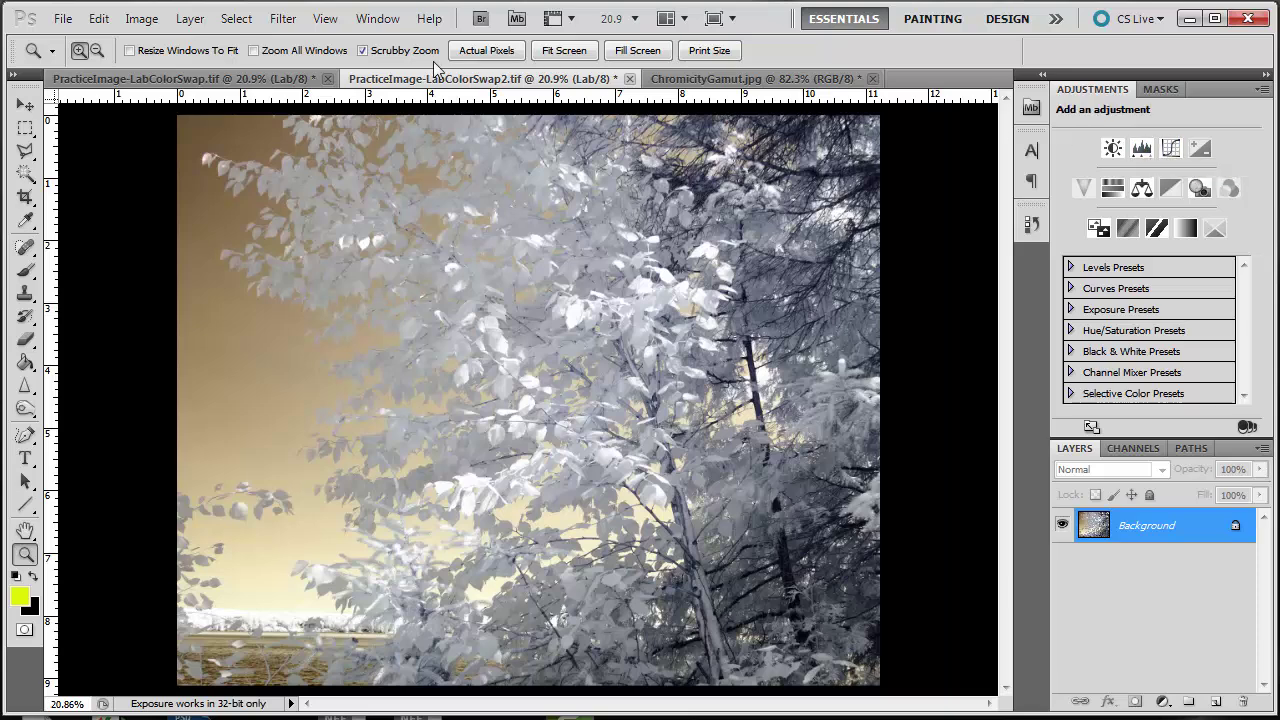
Start a Curves adjustment and reverse the a channel's curve, mapping input -128 to output 127 and input 127 to -128
click(145, 22)
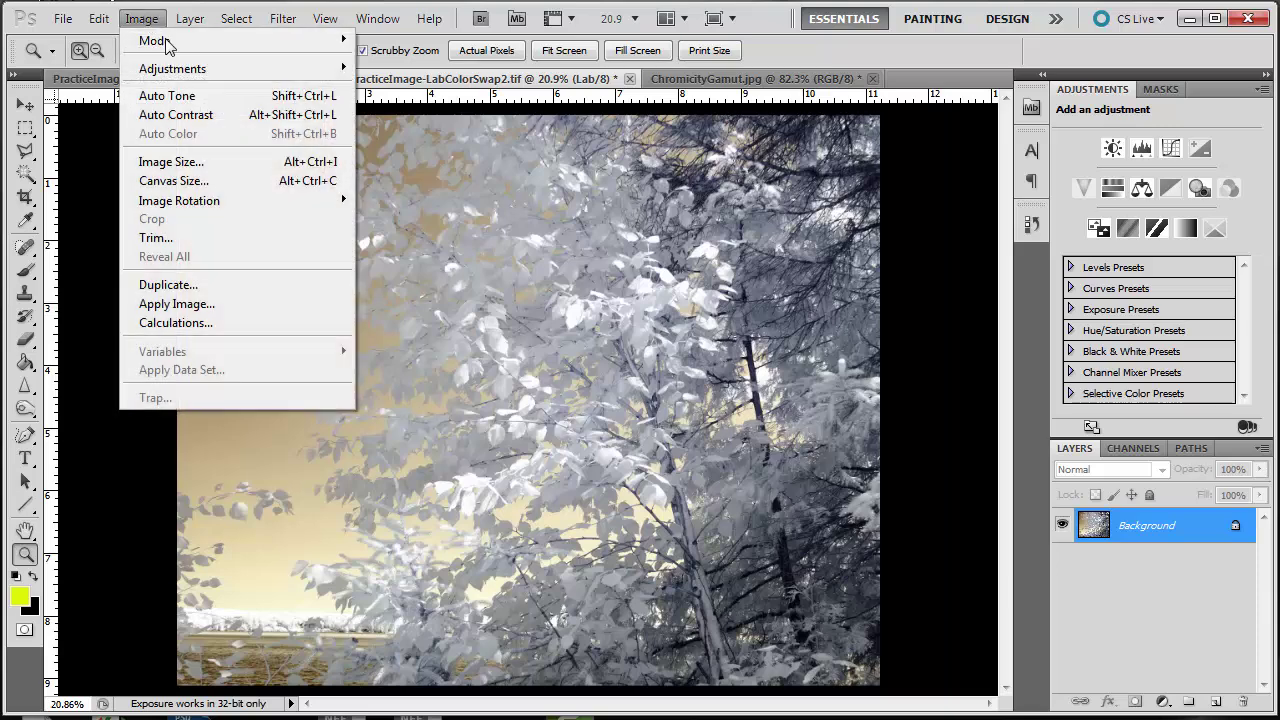
mouse_move(185, 70)
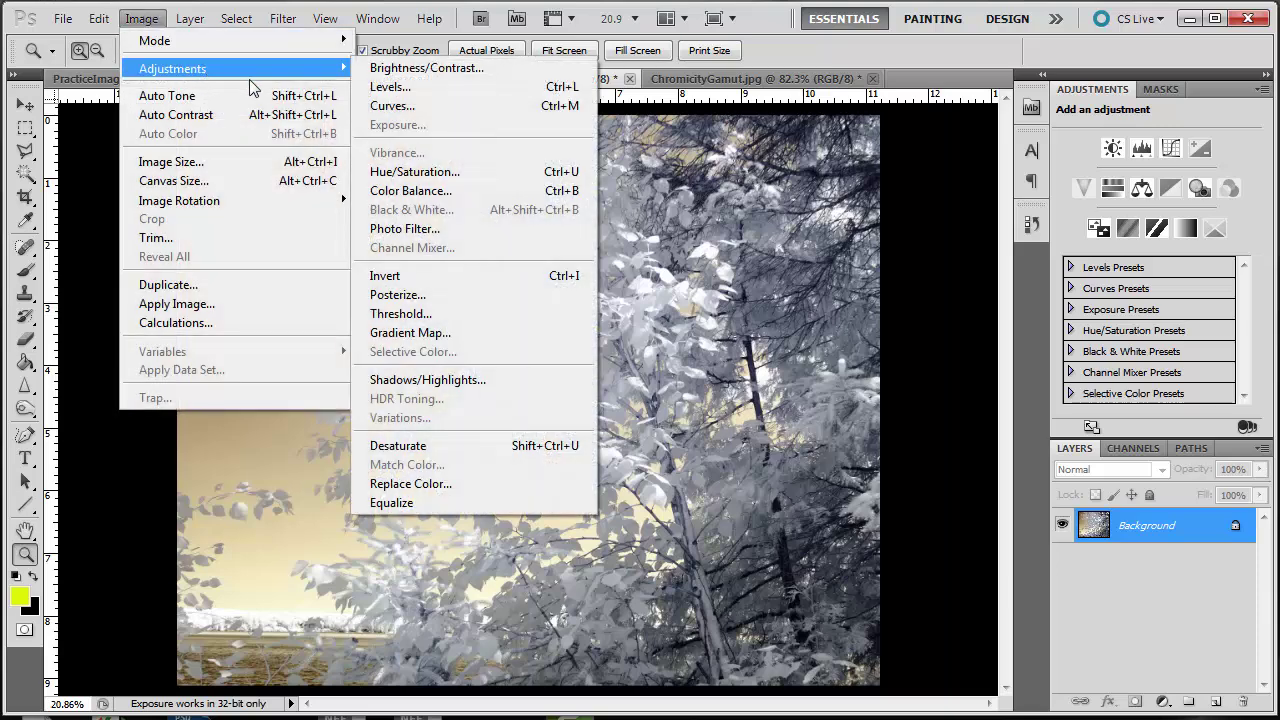
click(430, 106)
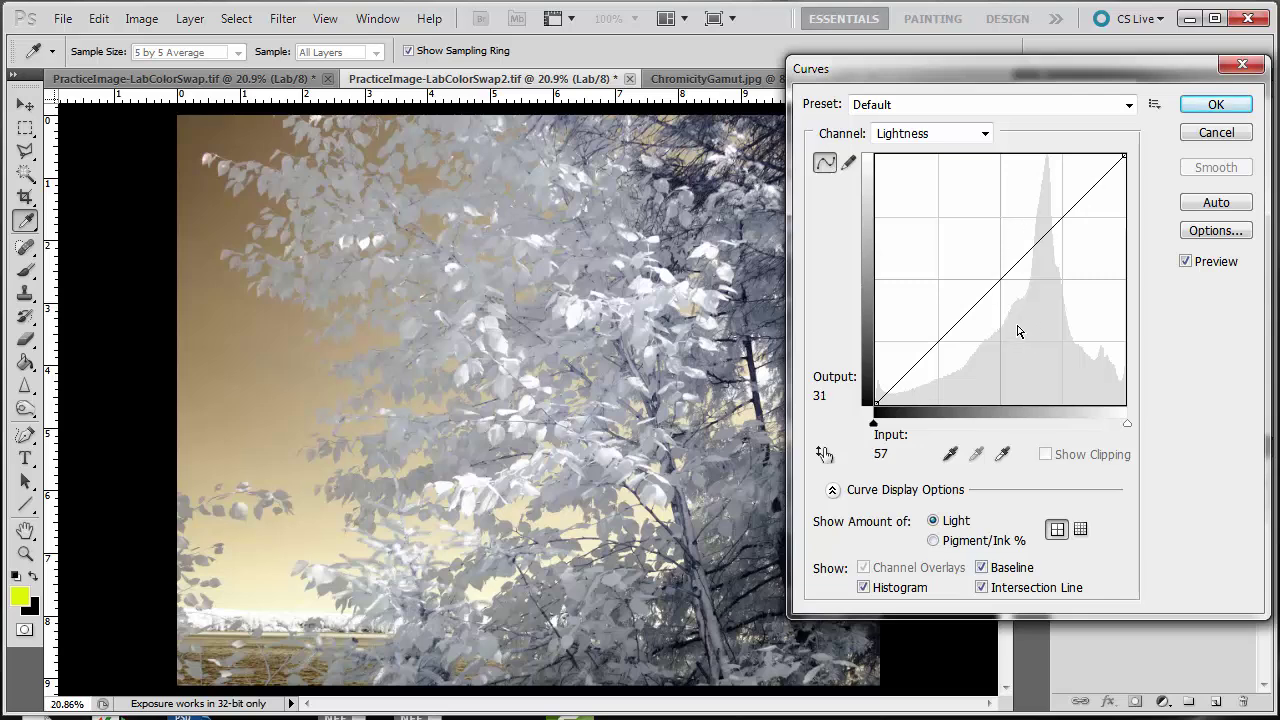
click(984, 136)
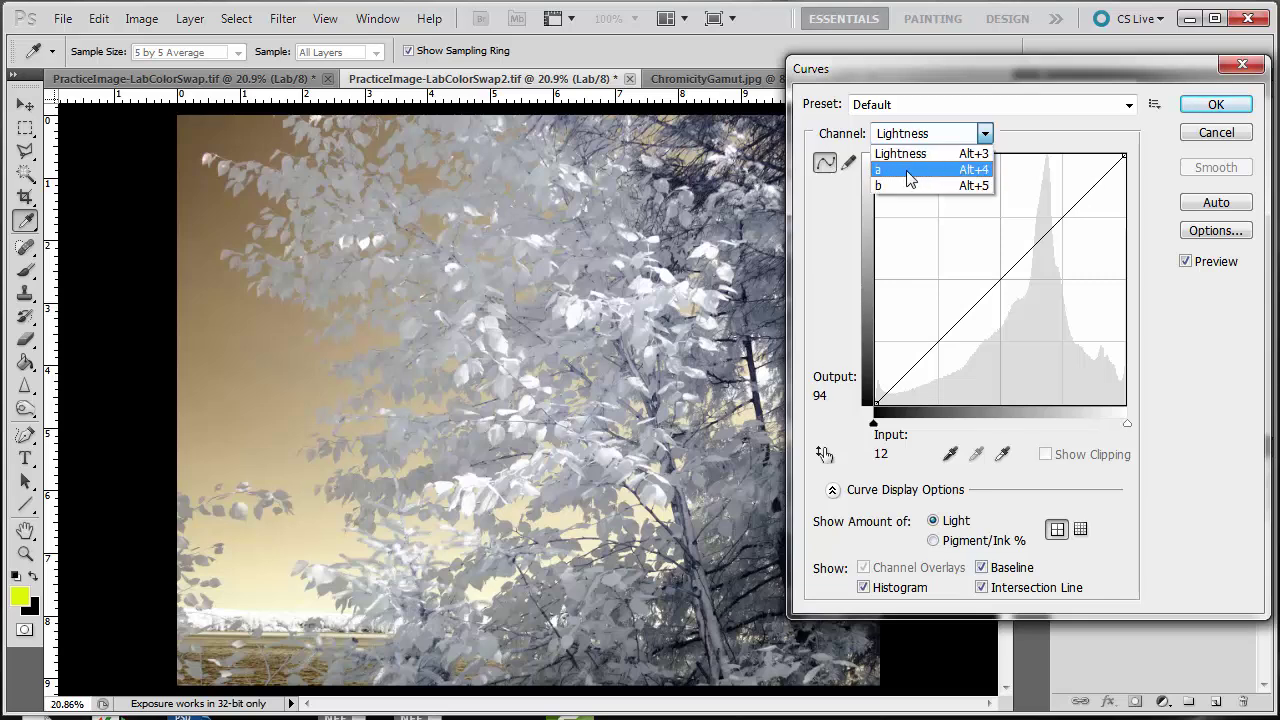
click(909, 178)
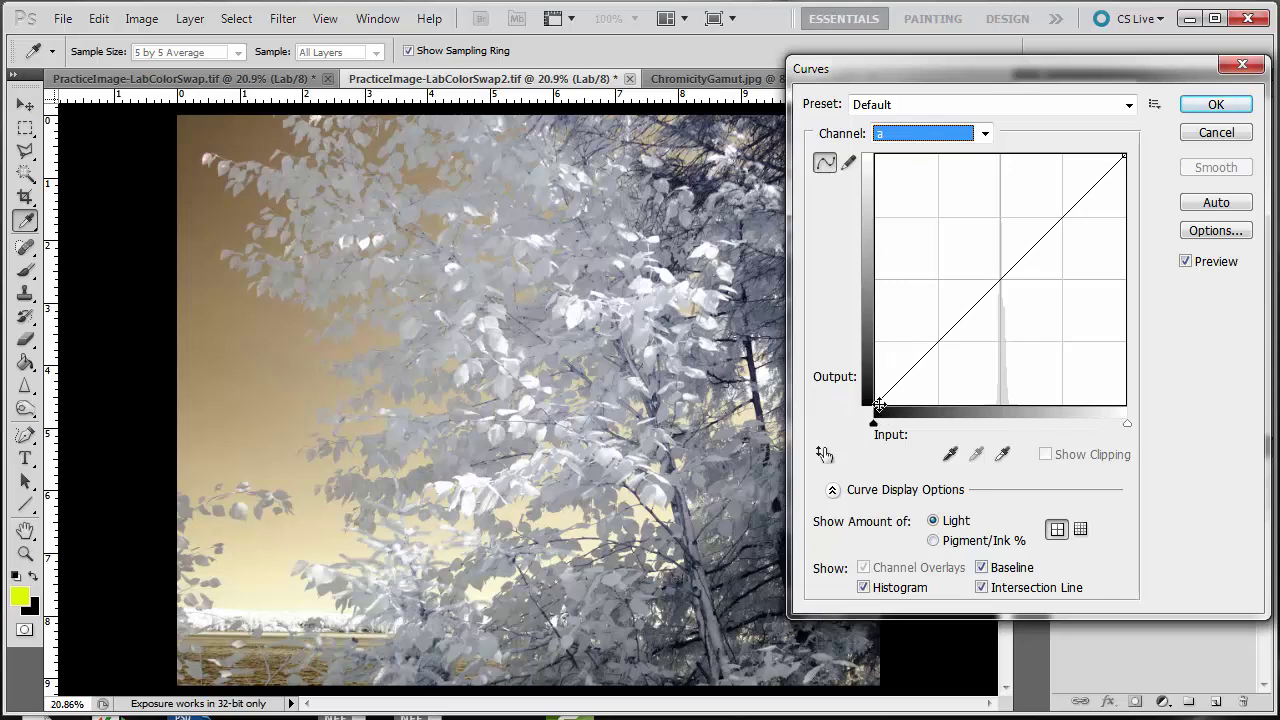
drag(878, 404, 849, 158)
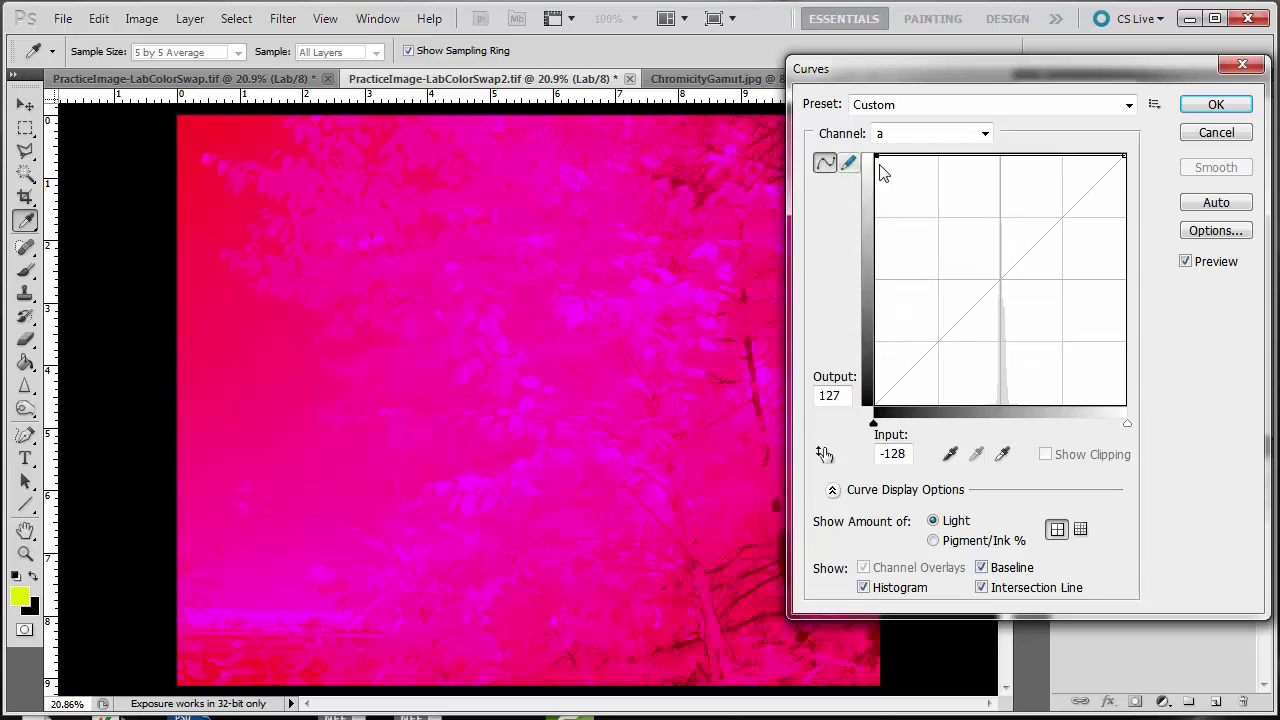
click(1125, 154)
drag(1125, 154, 1126, 405)
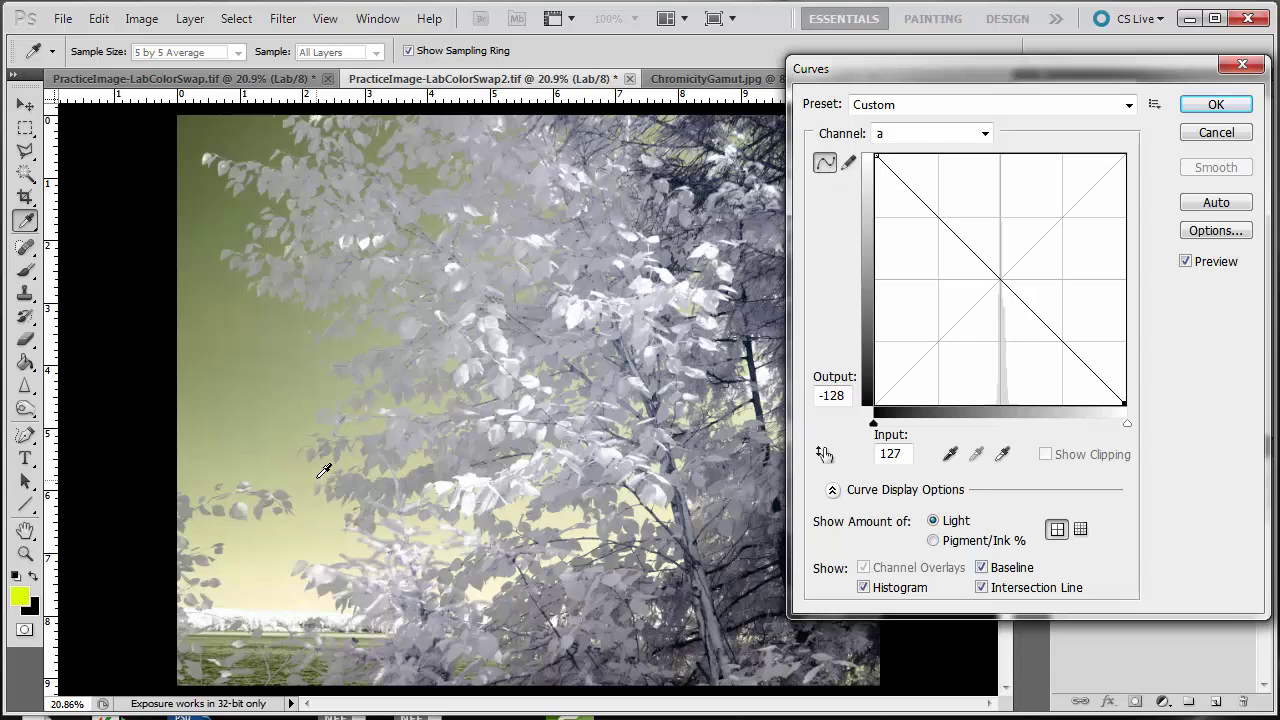
Reverse the b channel's curve as well, mapping input -128 to output 127 and input 127 to -128
click(985, 134)
click(945, 188)
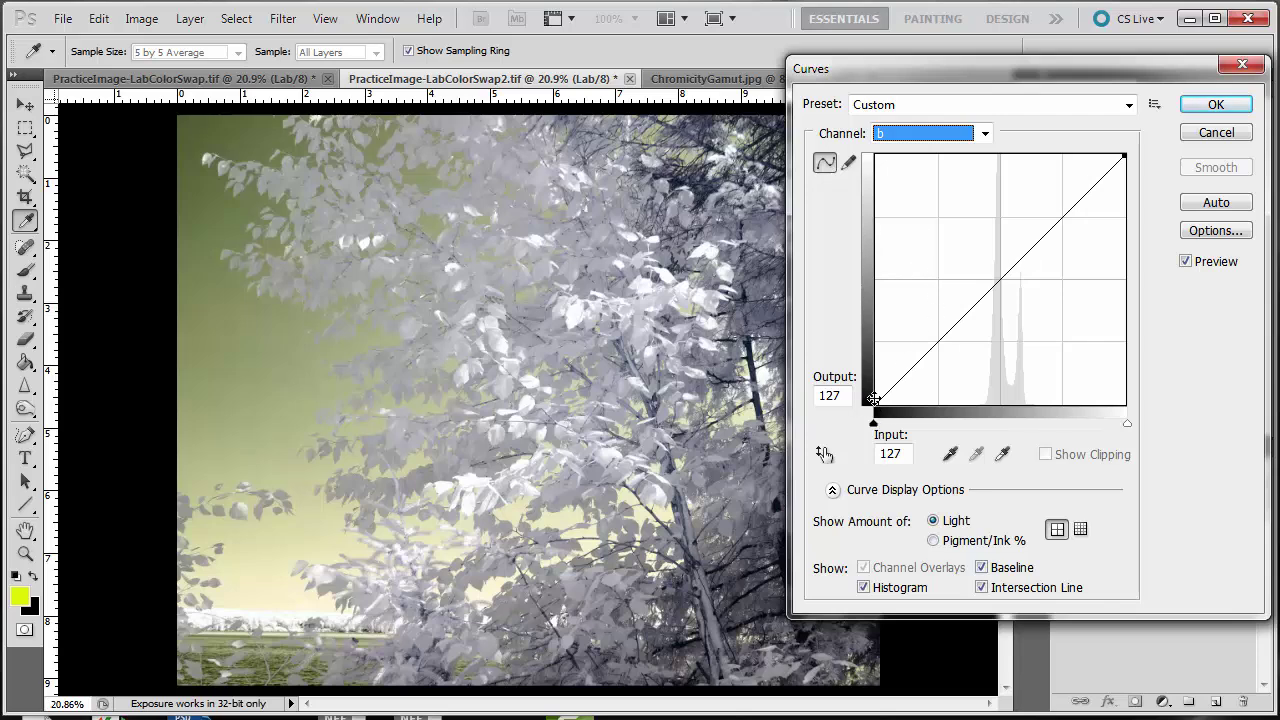
drag(874, 401, 836, 151)
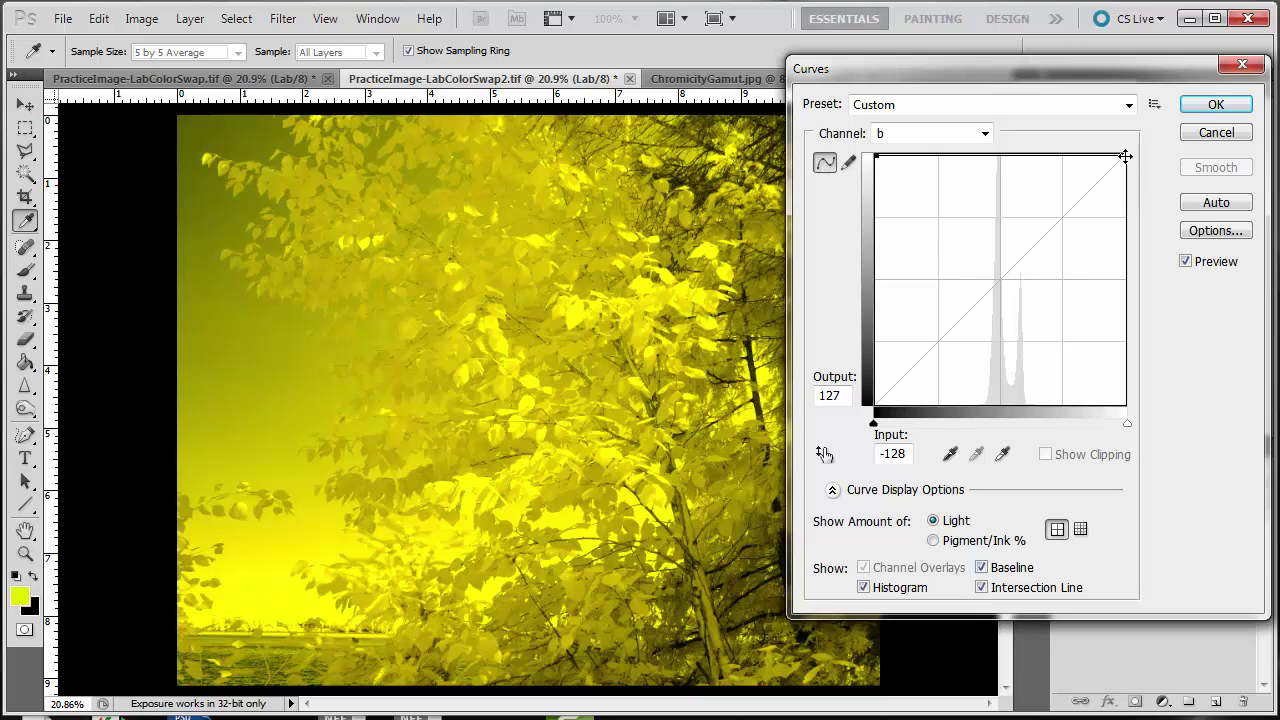
drag(1126, 154, 1137, 404)
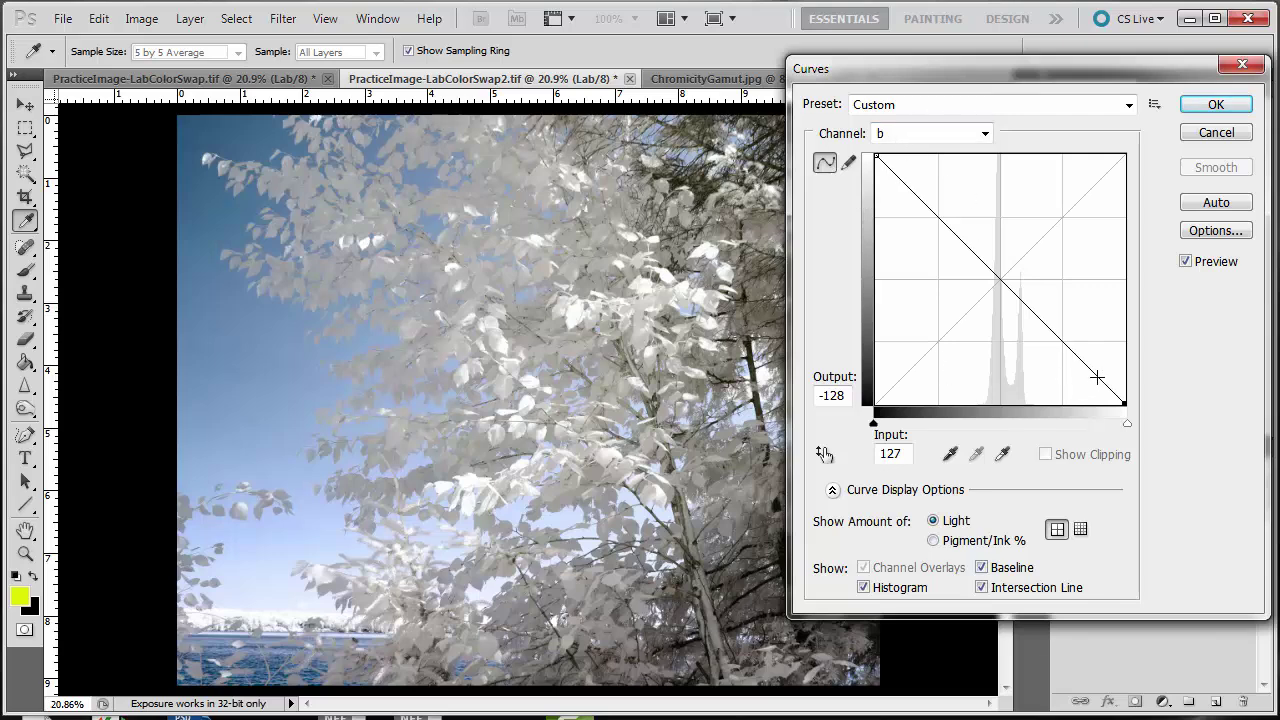
Reshape the b curve with points at about input 99, output -107; input -103, output 110; and input -5, output 9
drag(1097, 377, 1097, 383)
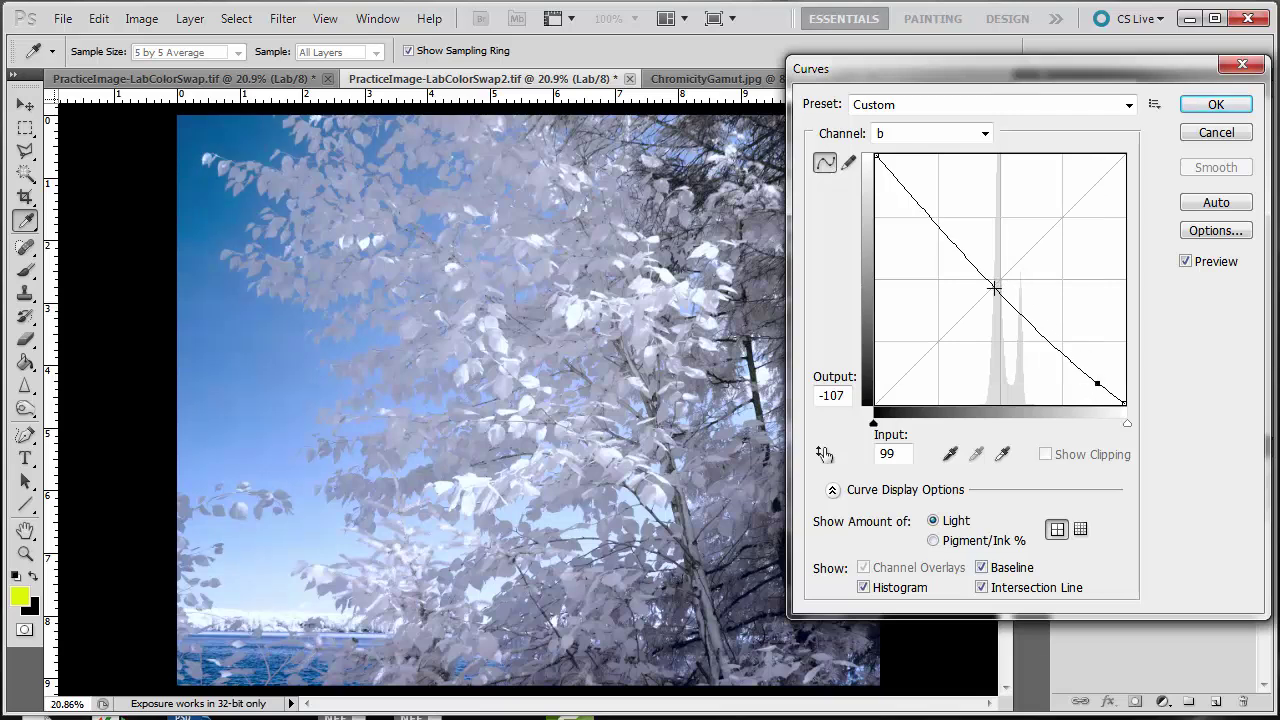
drag(994, 288, 995, 280)
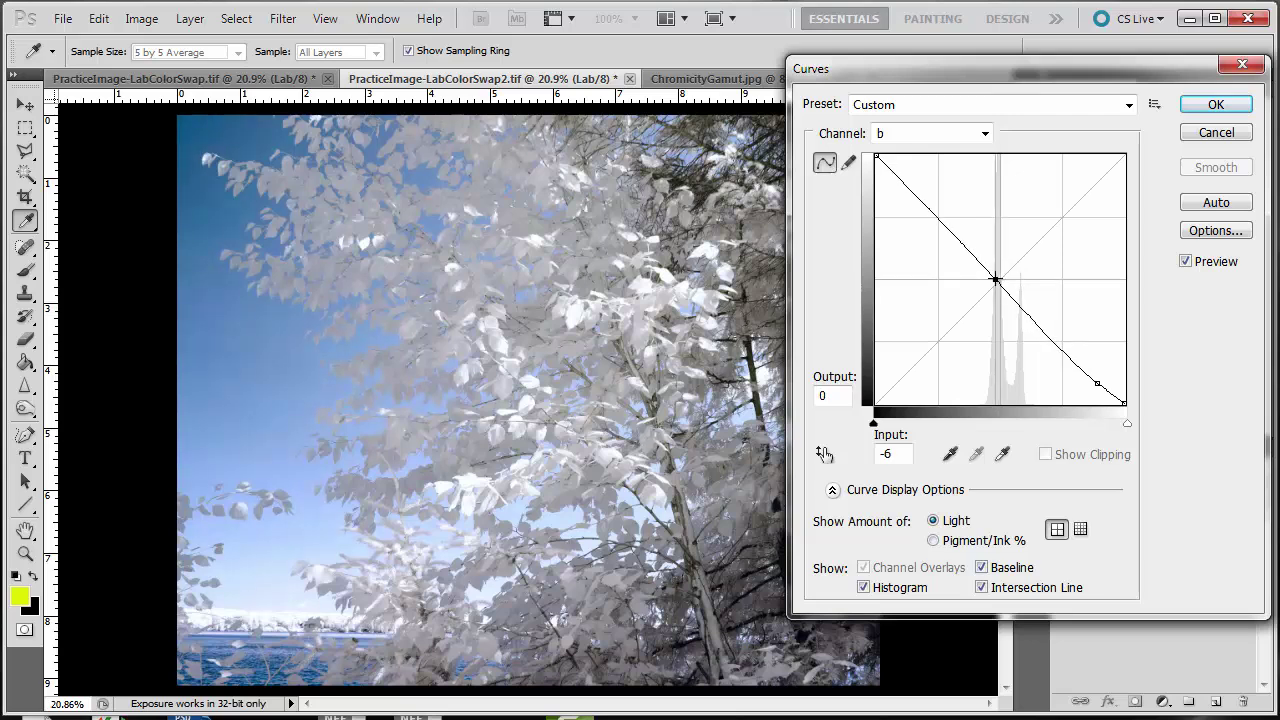
drag(900, 179, 900, 172)
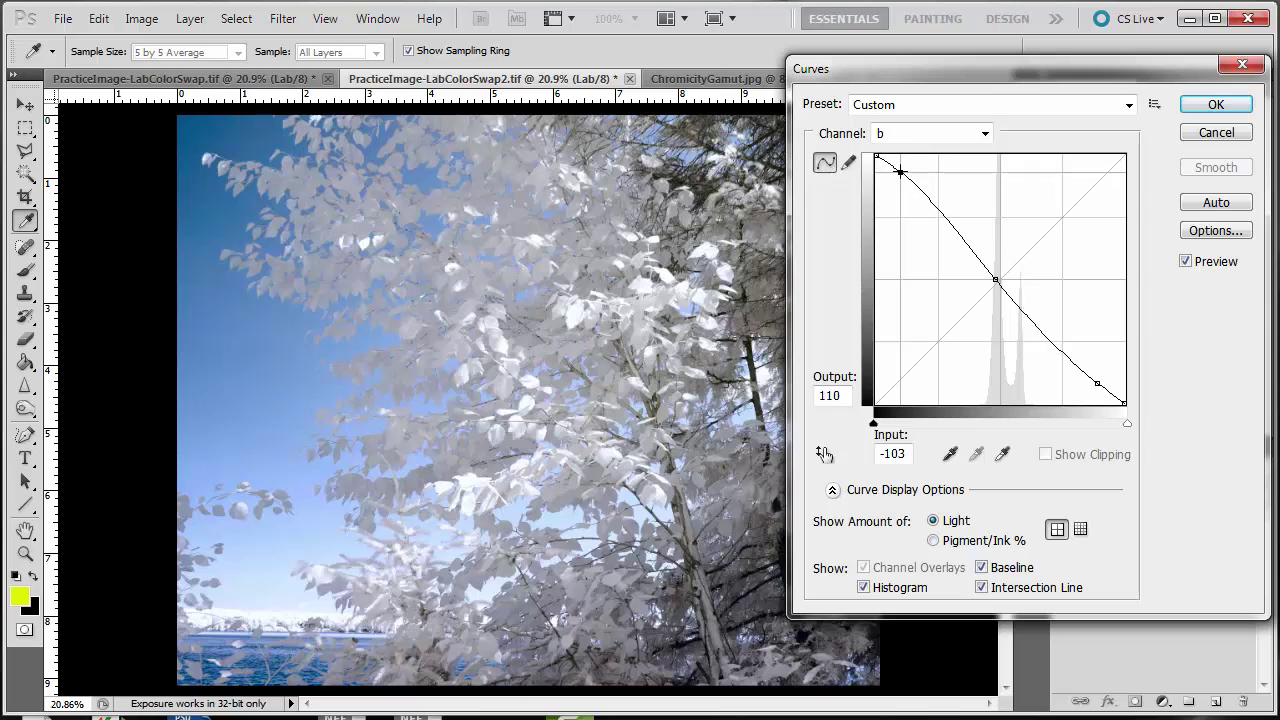
click(998, 280)
drag(997, 279, 997, 270)
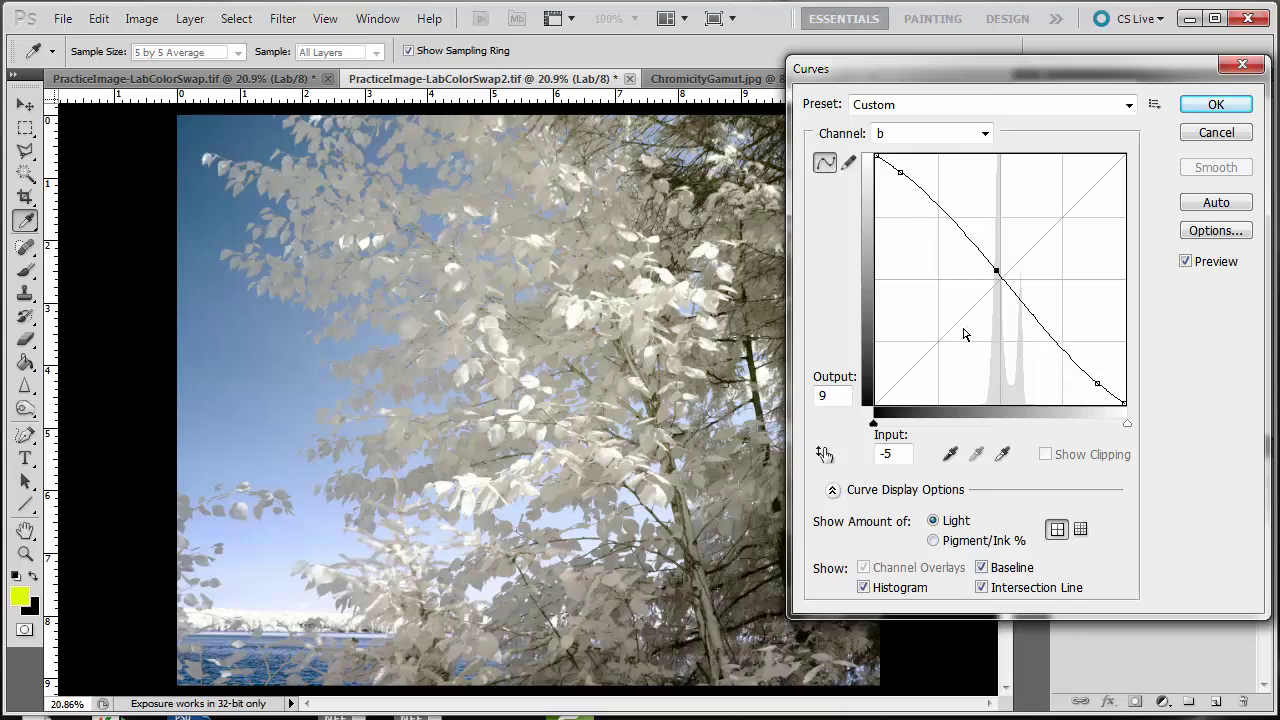
Add a midpoint to the a channel's curve at input 0, output 1
click(985, 136)
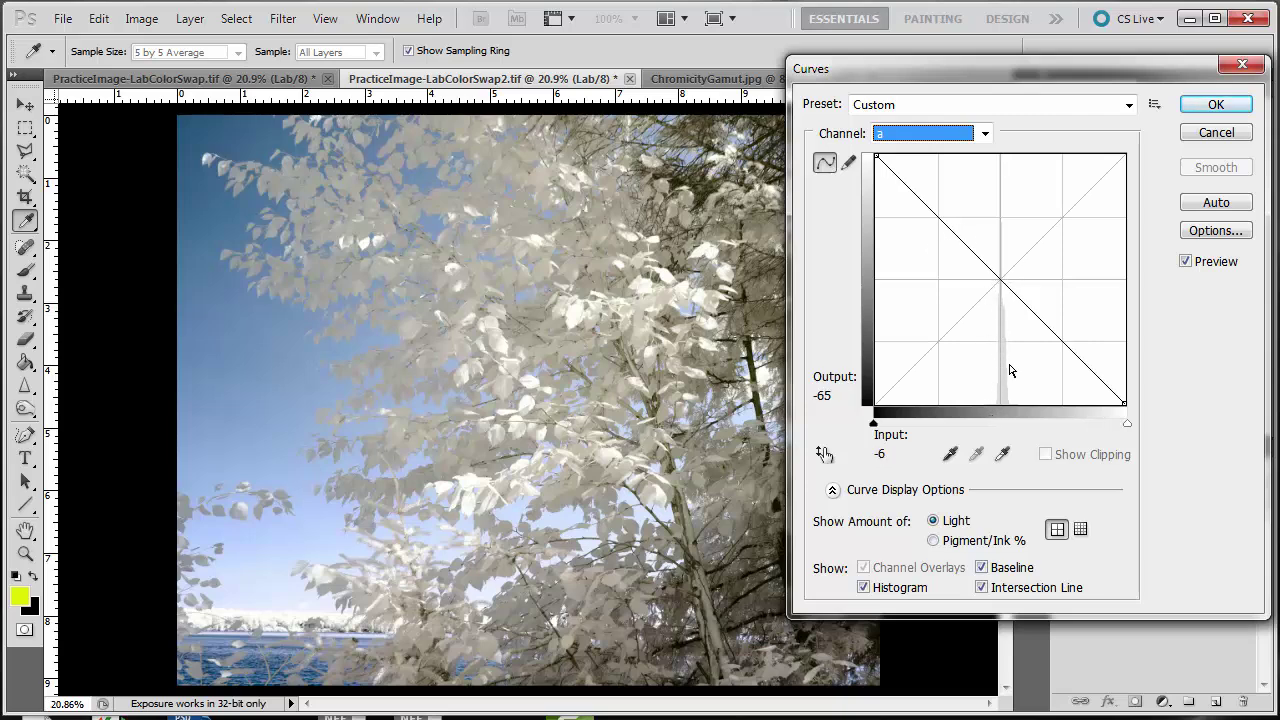
click(1001, 278)
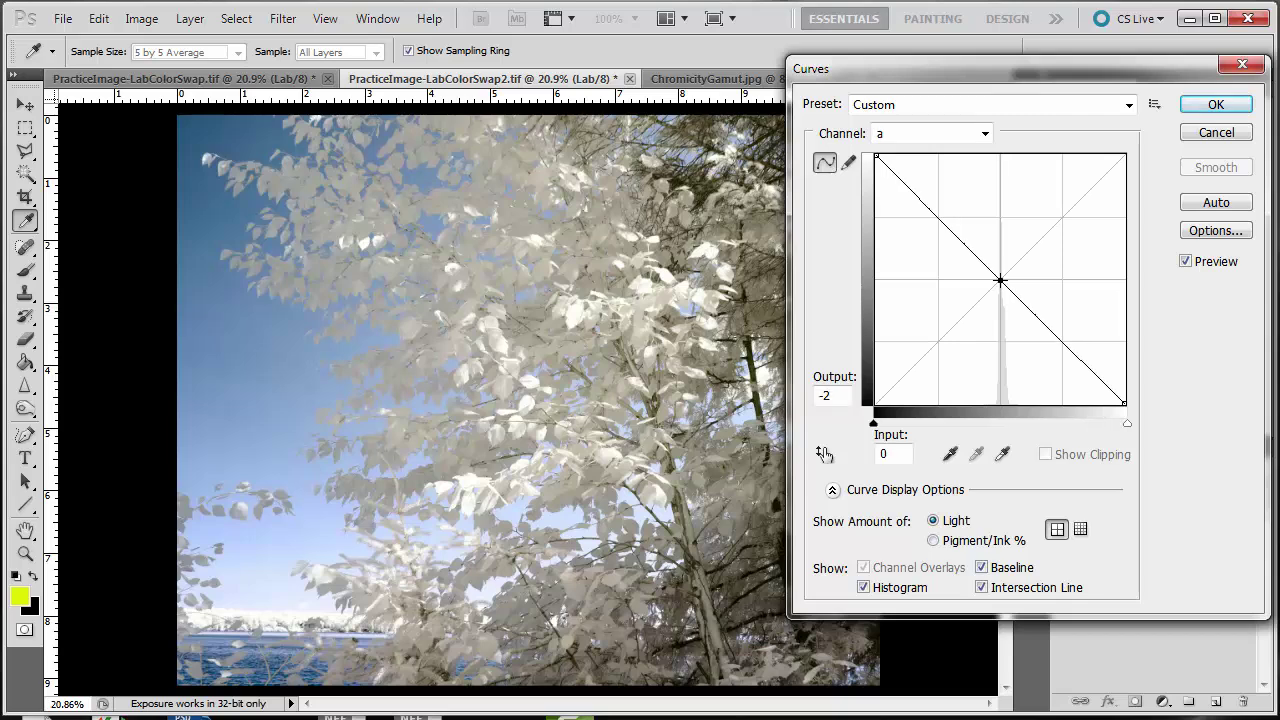
mouse_move(1001, 278)
mouse_down()
mouse_move(1002, 244)
mouse_move(1000, 312)
mouse_move(997, 263)
mouse_move(1001, 280)
mouse_move(1022, 272)
mouse_move(999, 273)
mouse_up()
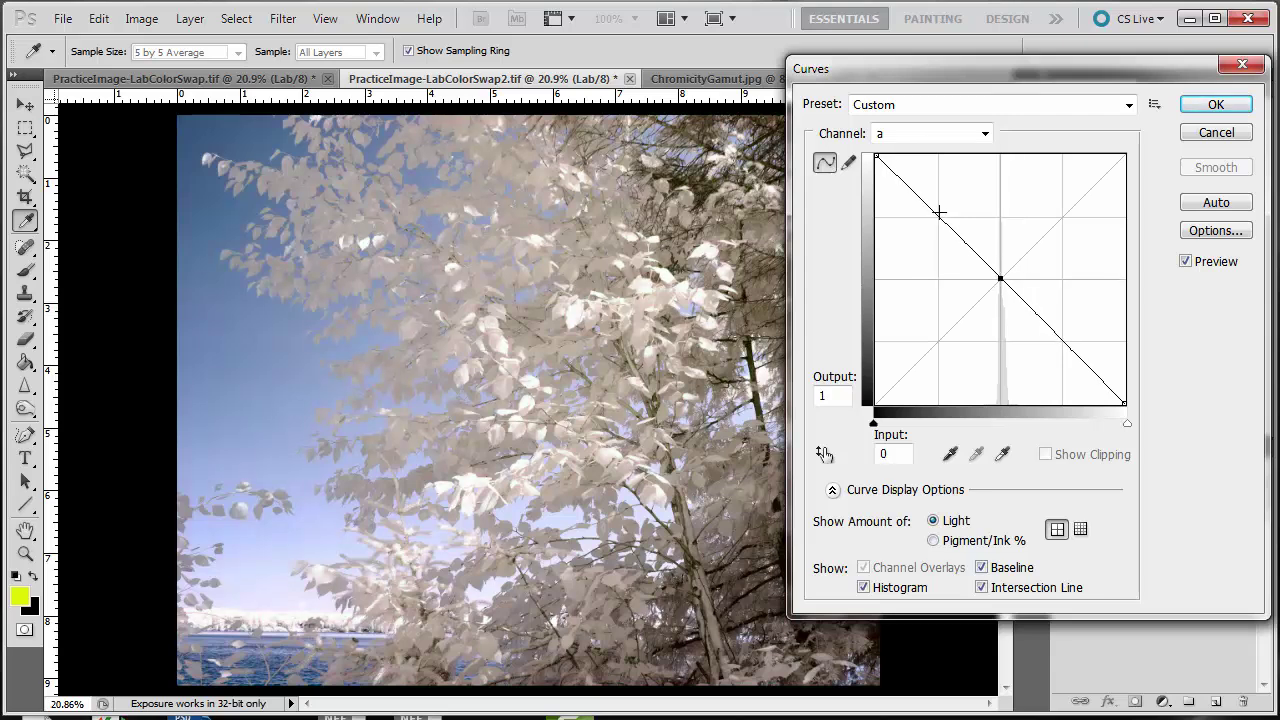
Shape the Lightness curve with points at input 12, output 7; input 91, output 90; and input 68, output 62, and apply the Curves adjustment
click(985, 134)
click(940, 160)
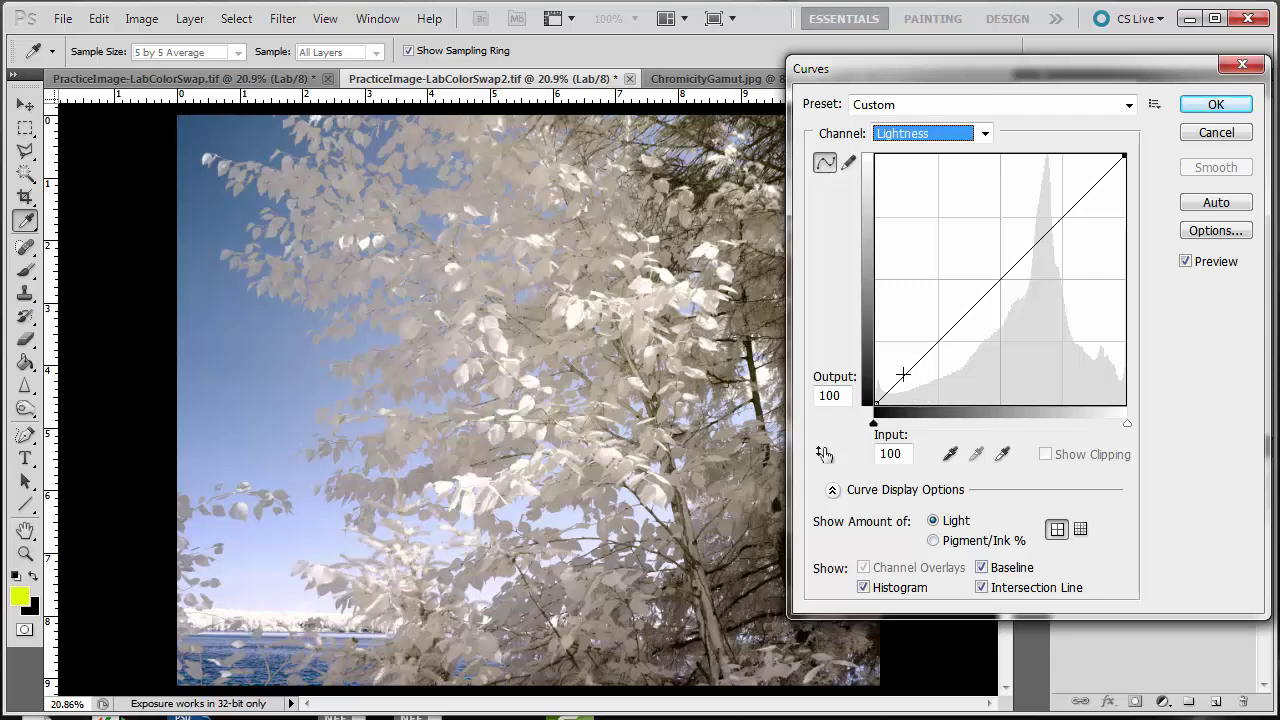
drag(904, 376, 906, 386)
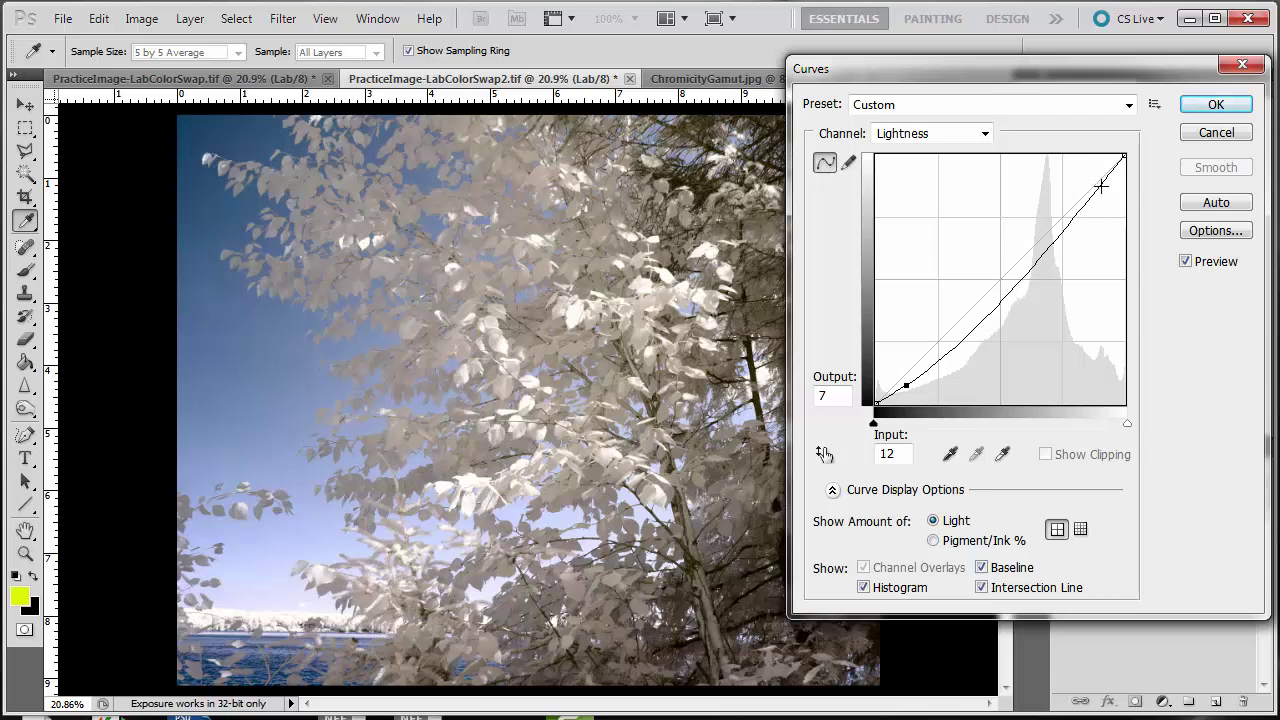
click(1100, 186)
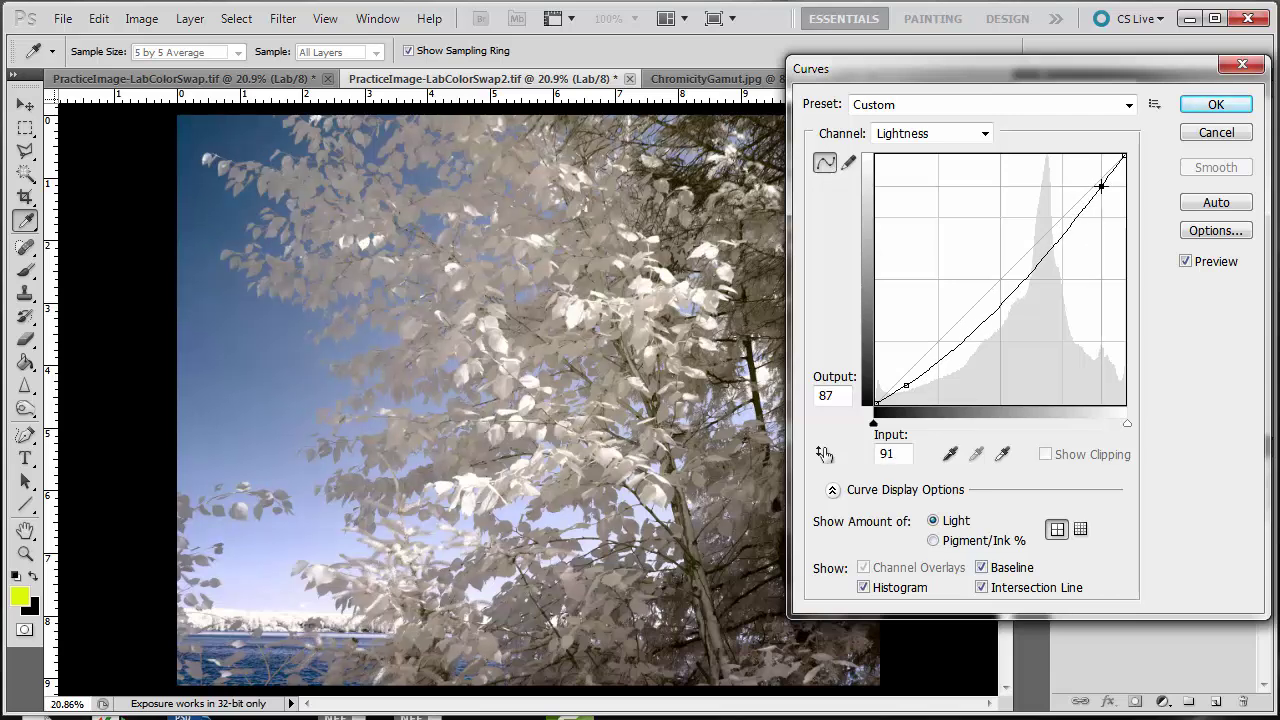
drag(1100, 186, 1101, 179)
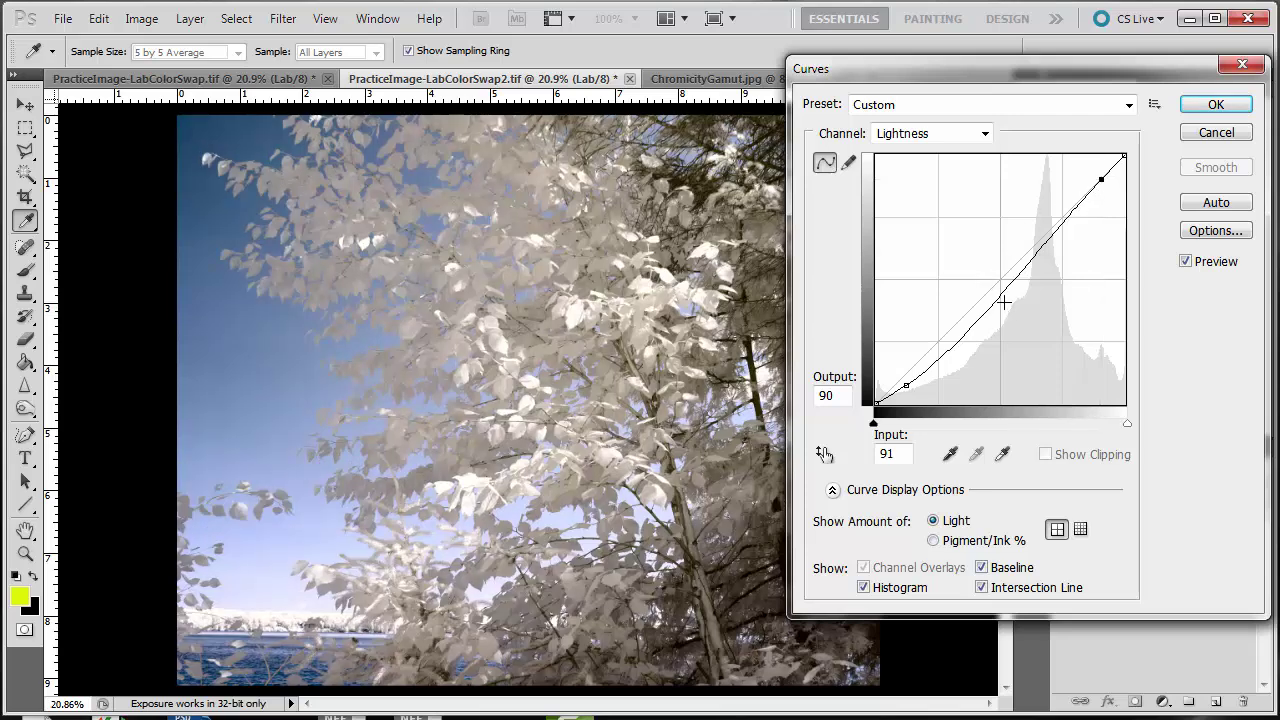
click(1042, 246)
drag(1042, 246, 1045, 250)
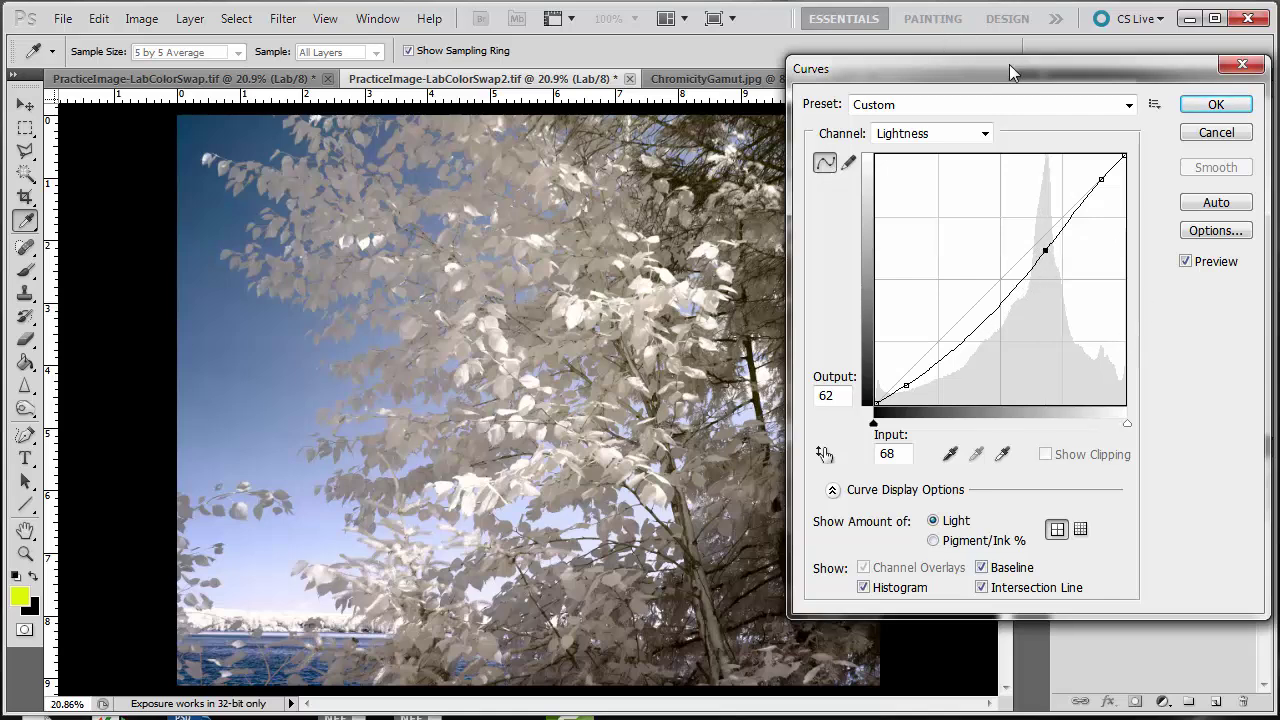
drag(1009, 66, 841, 59)
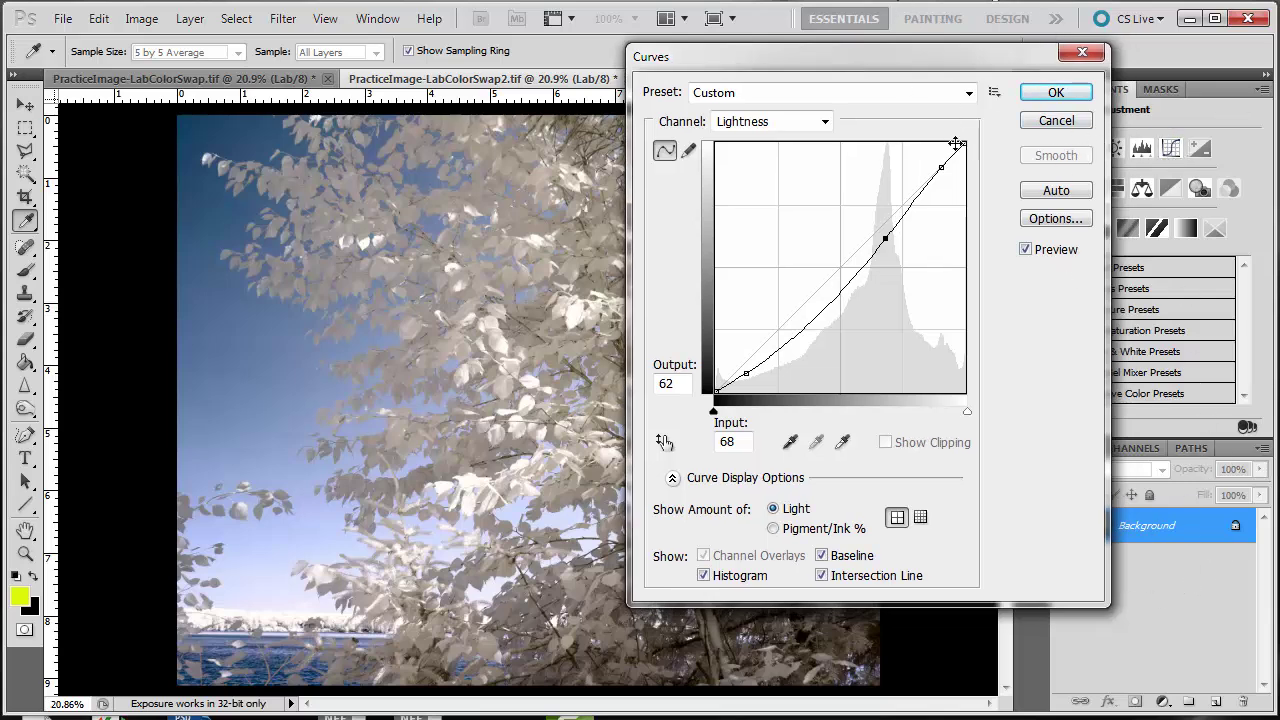
click(1057, 94)
Compare the result with PracticeImage-LabColorSwap.tif and convert PracticeImage-LabColorSwap2.tif to RGB Color mode
key(z)
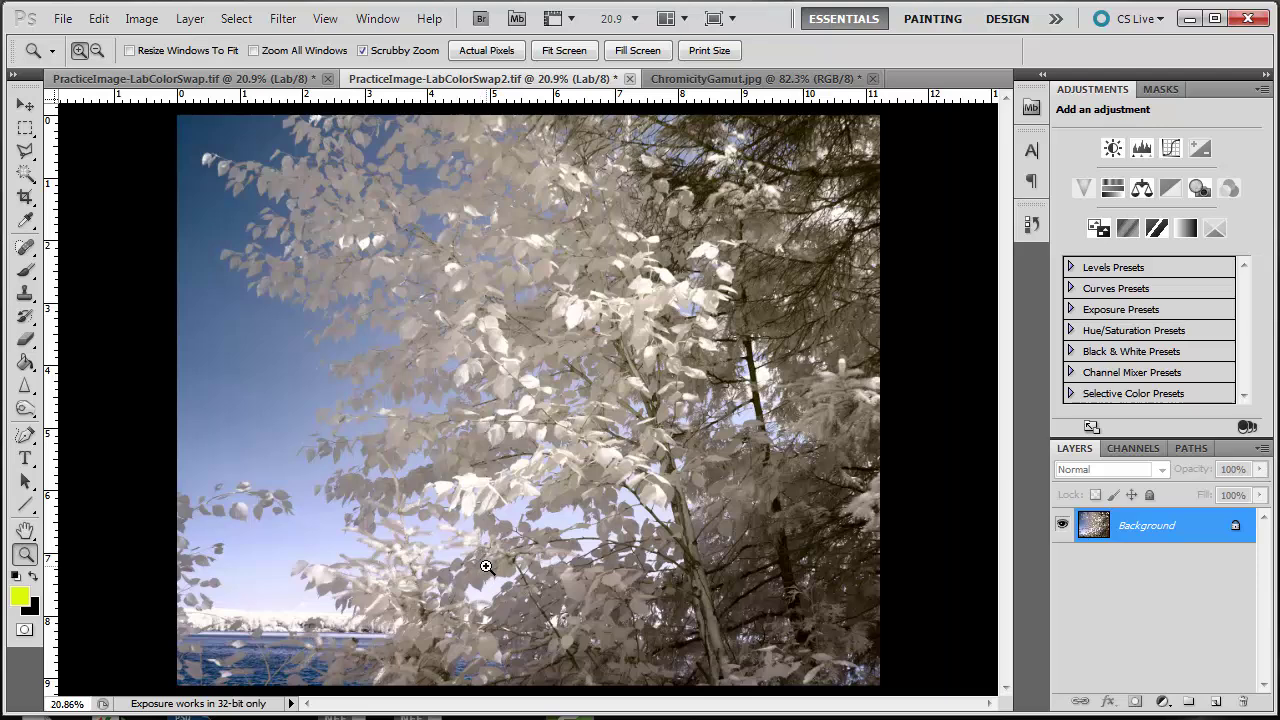
click(168, 84)
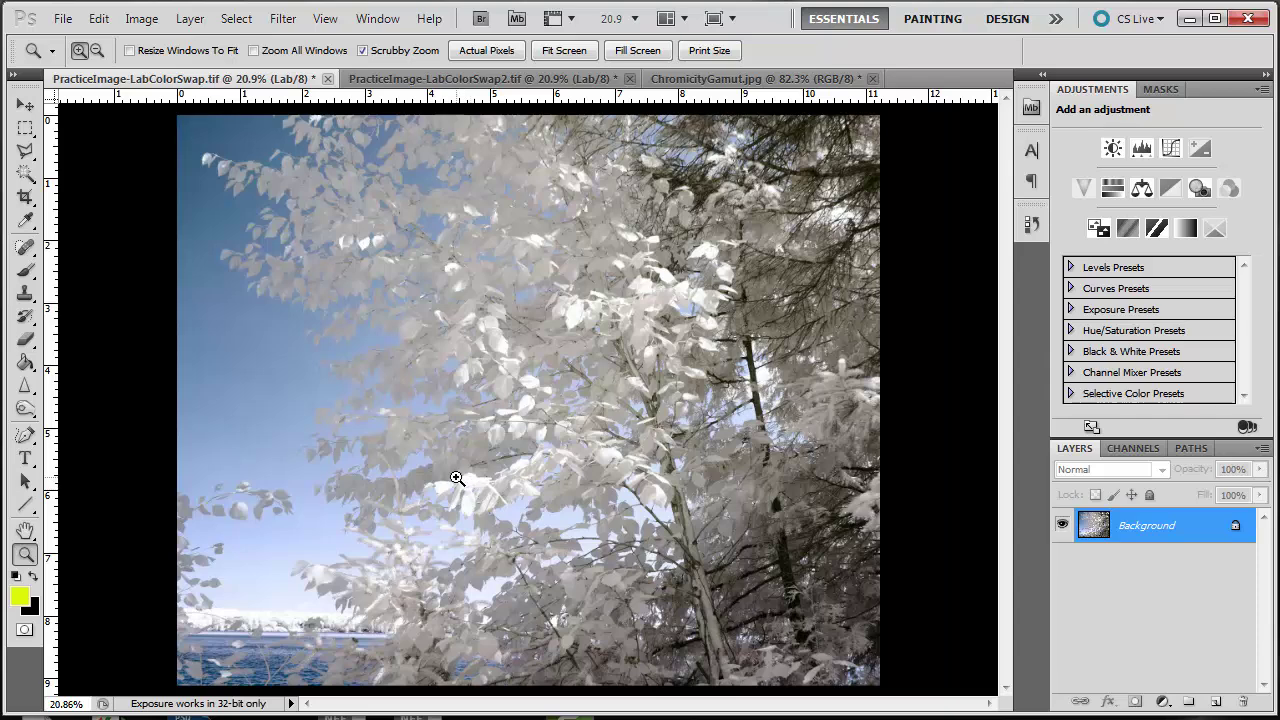
click(460, 80)
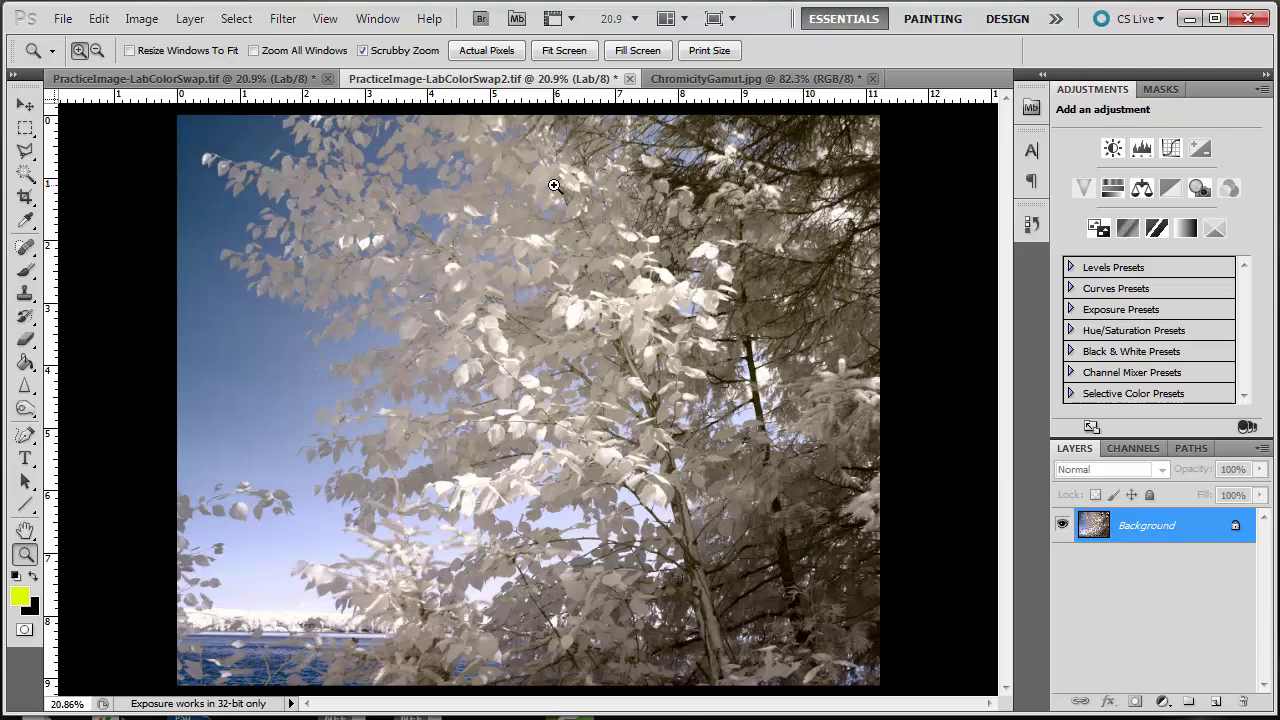
click(142, 19)
mouse_move(155, 40)
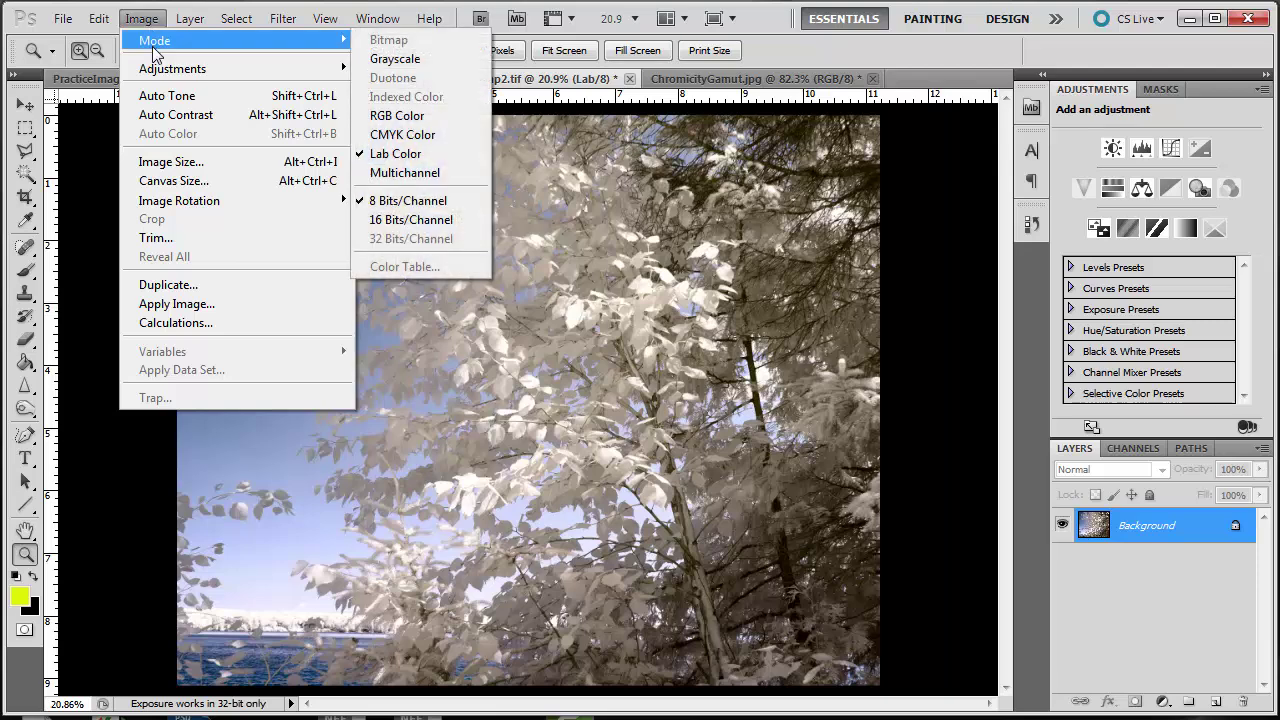
click(408, 116)
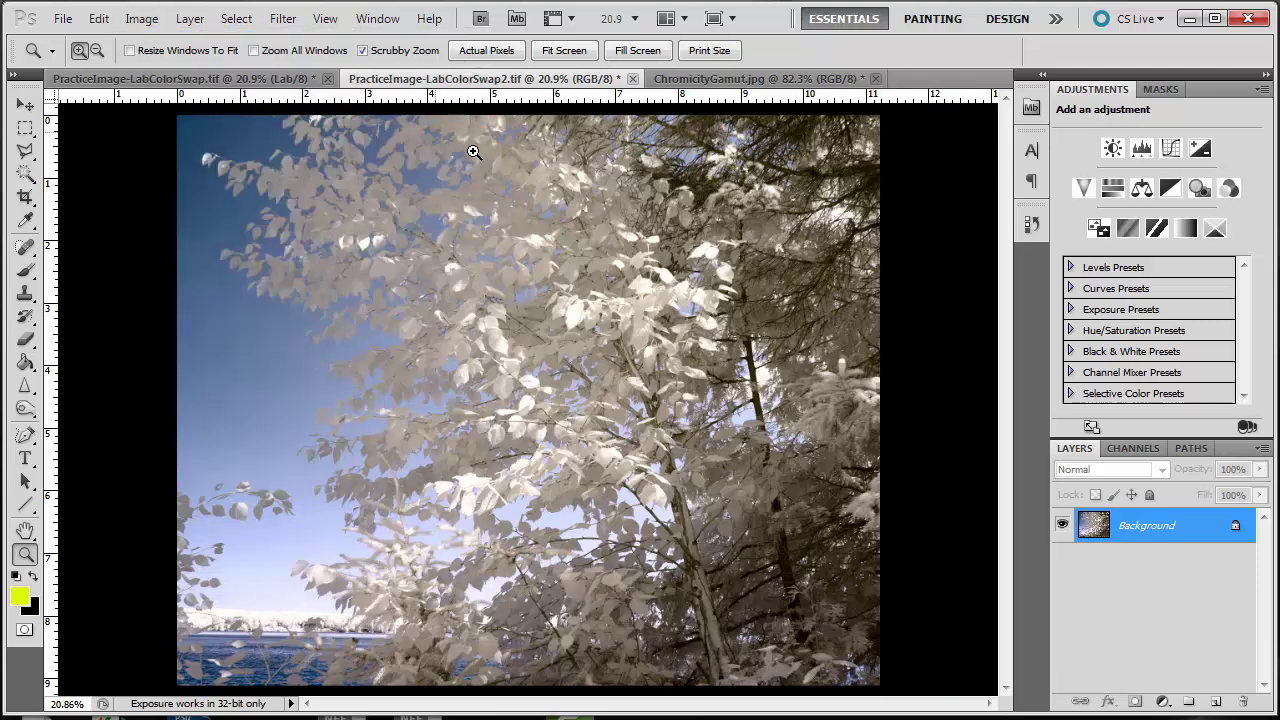